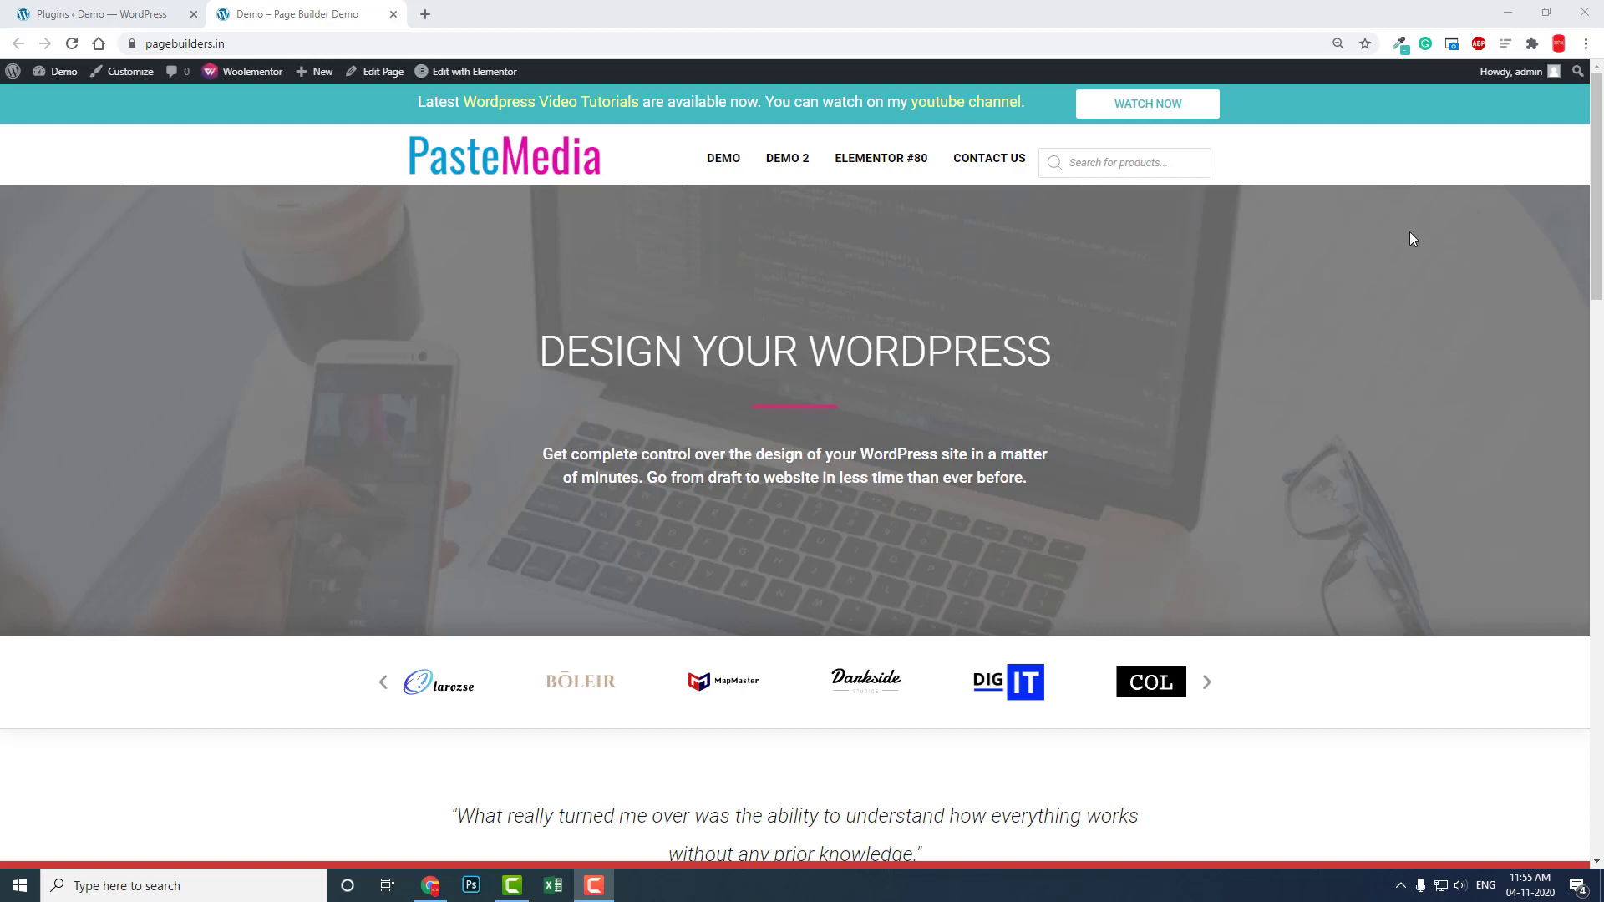
- Type 'demo' into the header product search box to bring up the Demo suggestion
left_click(1157, 165)
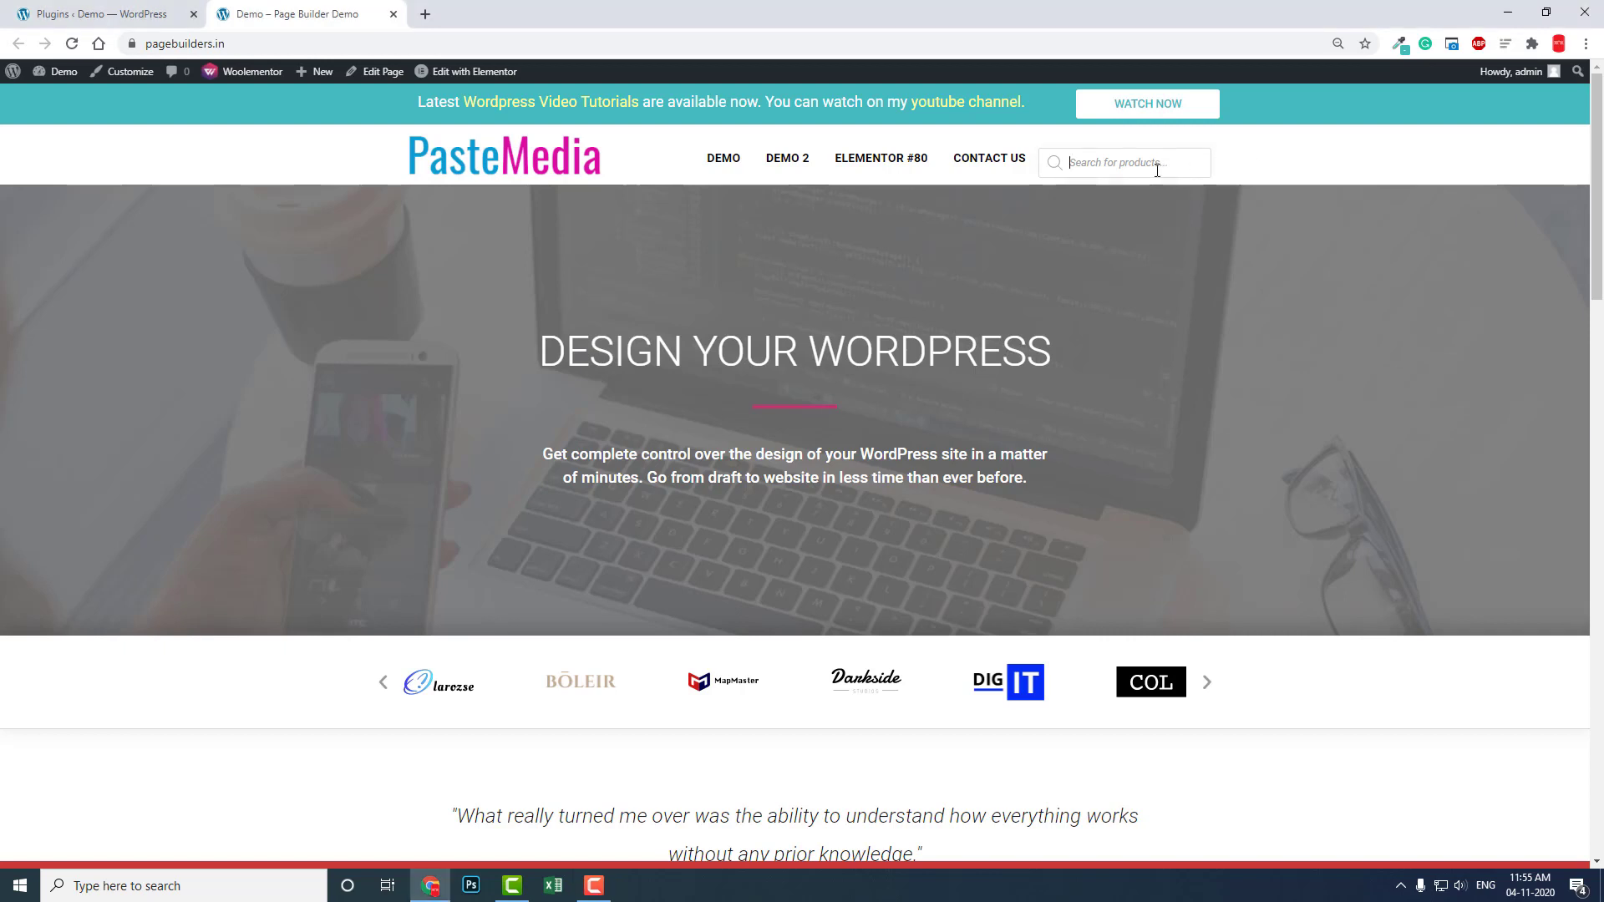
type("demo")
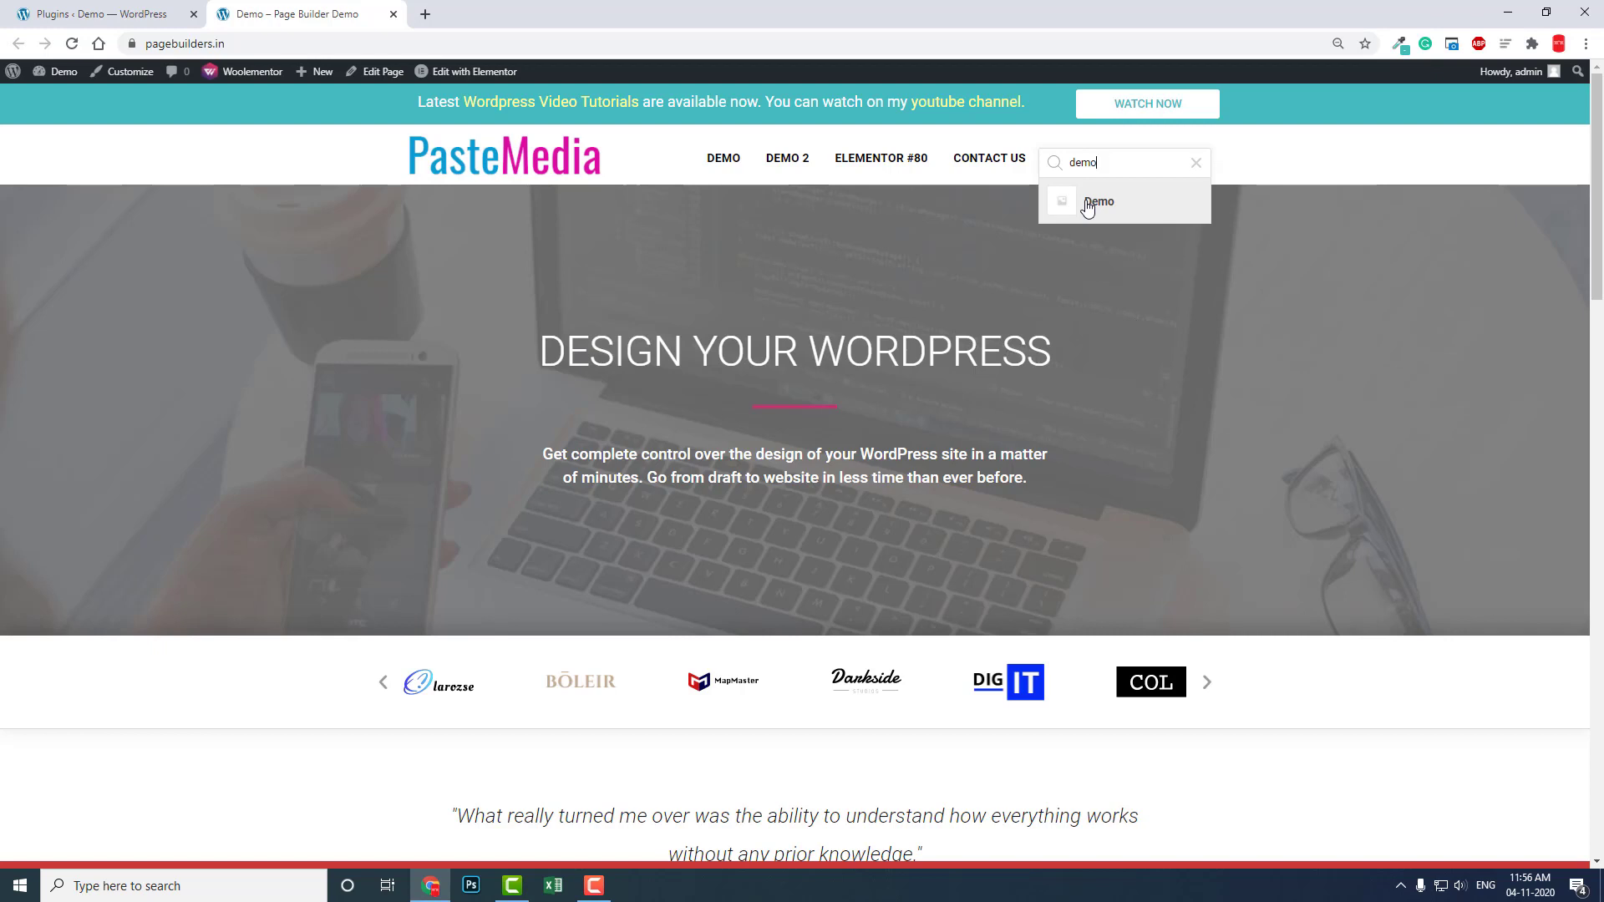
- Search Add Plugins for 'ajax search', where Ajax Search for WooCommerce shows as Active
left_click(47, 7)
scroll(75, 313, "down", 1)
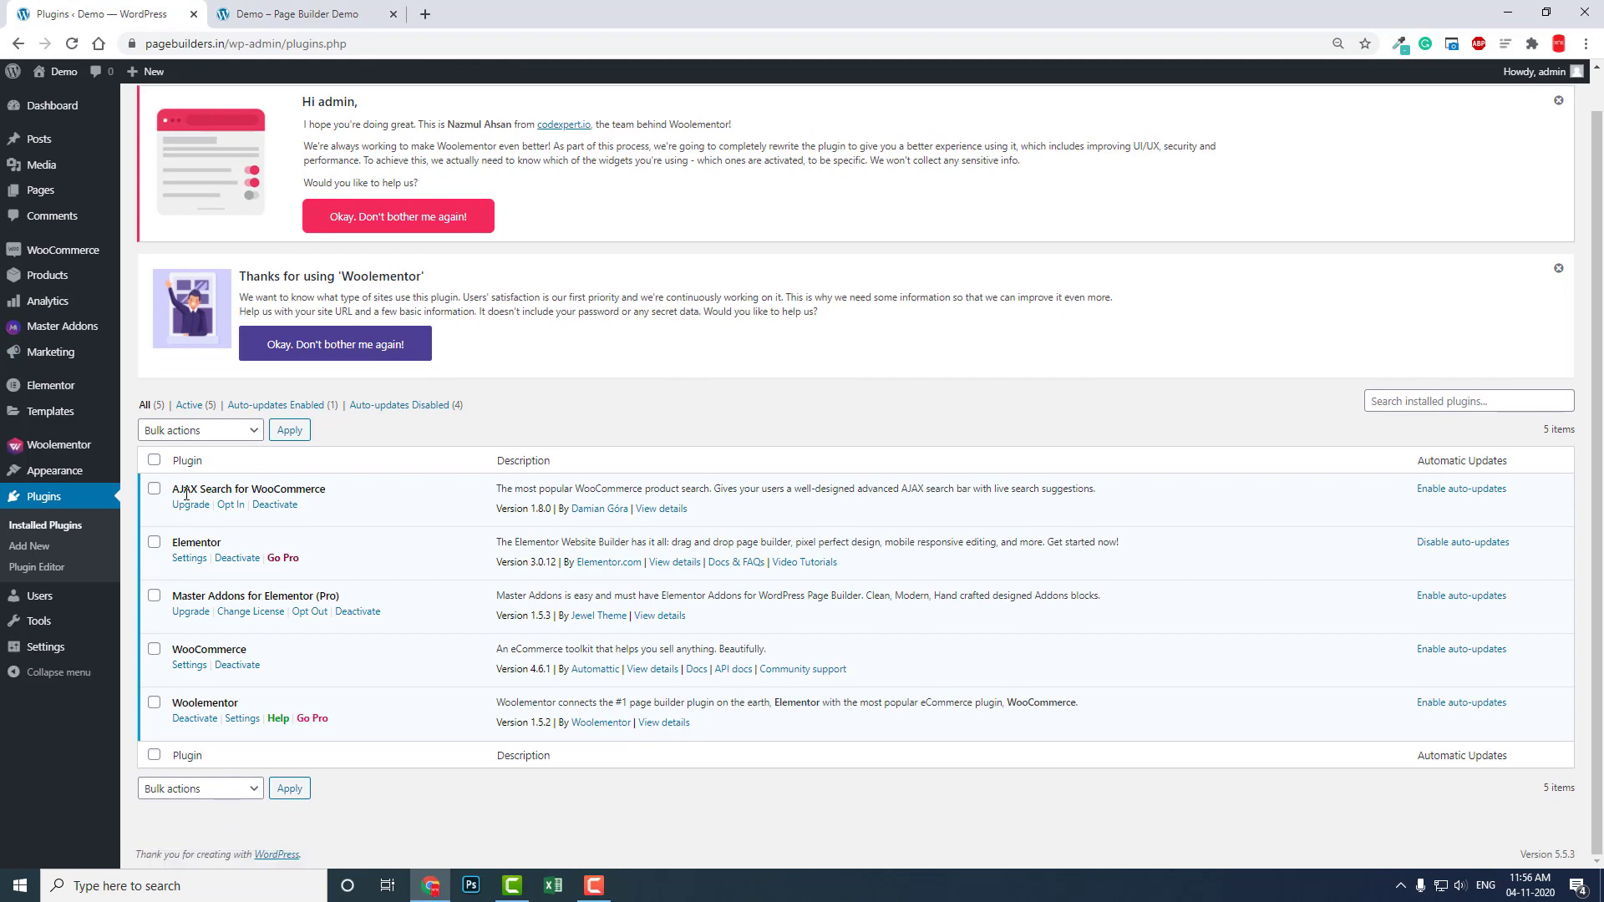
scroll(1253, 414, "up", 1)
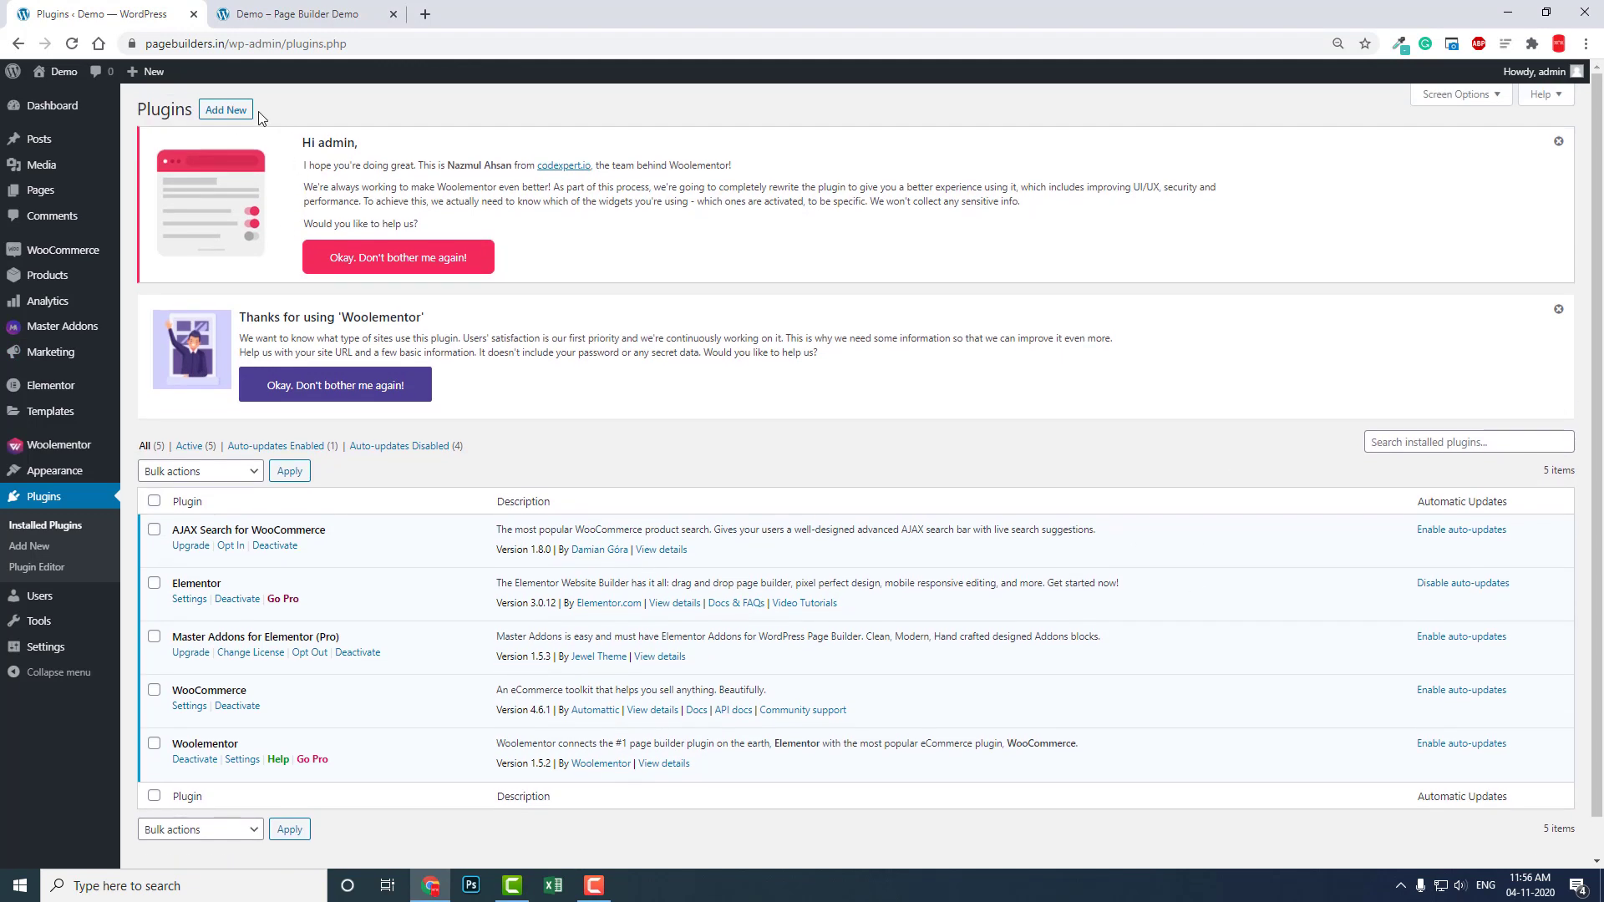
left_click(232, 116)
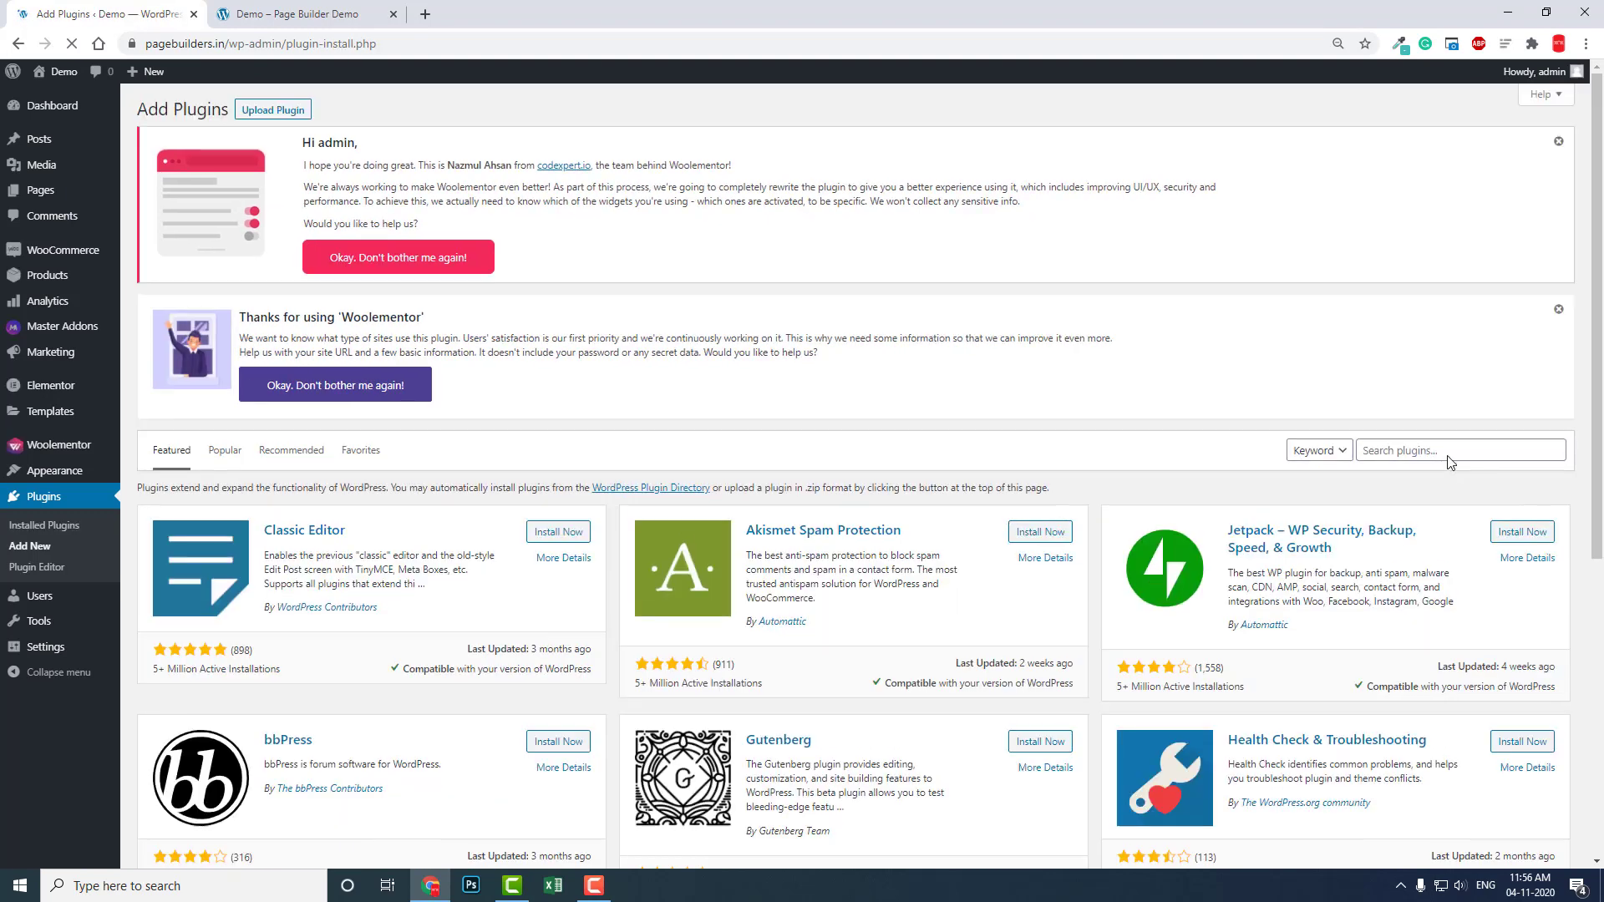
left_click(1443, 446)
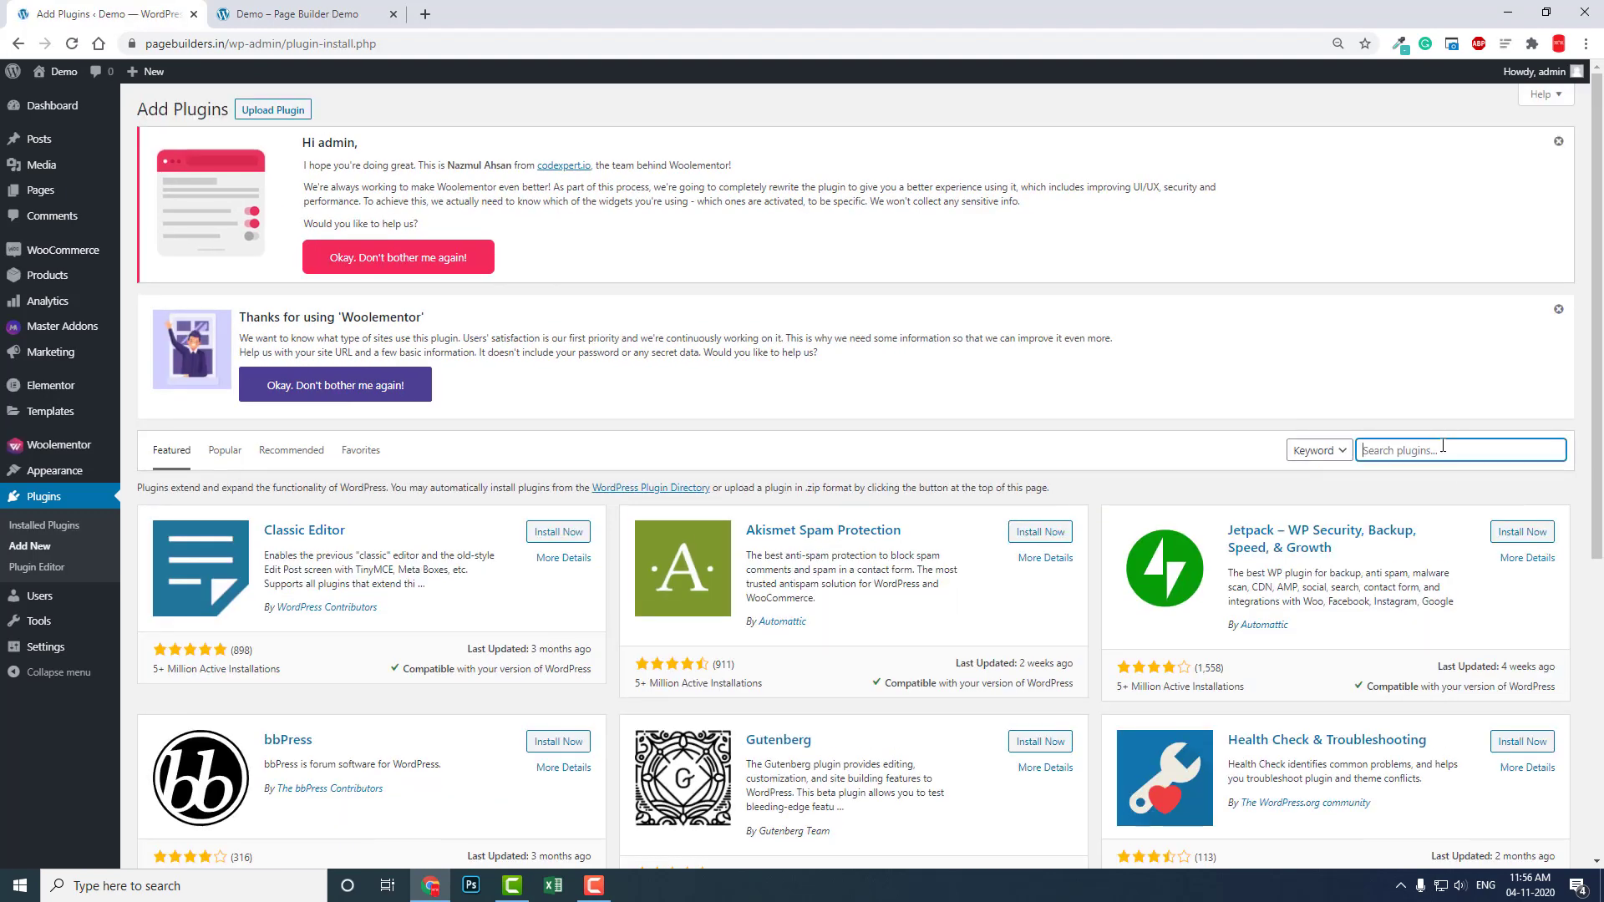
type("ajax search")
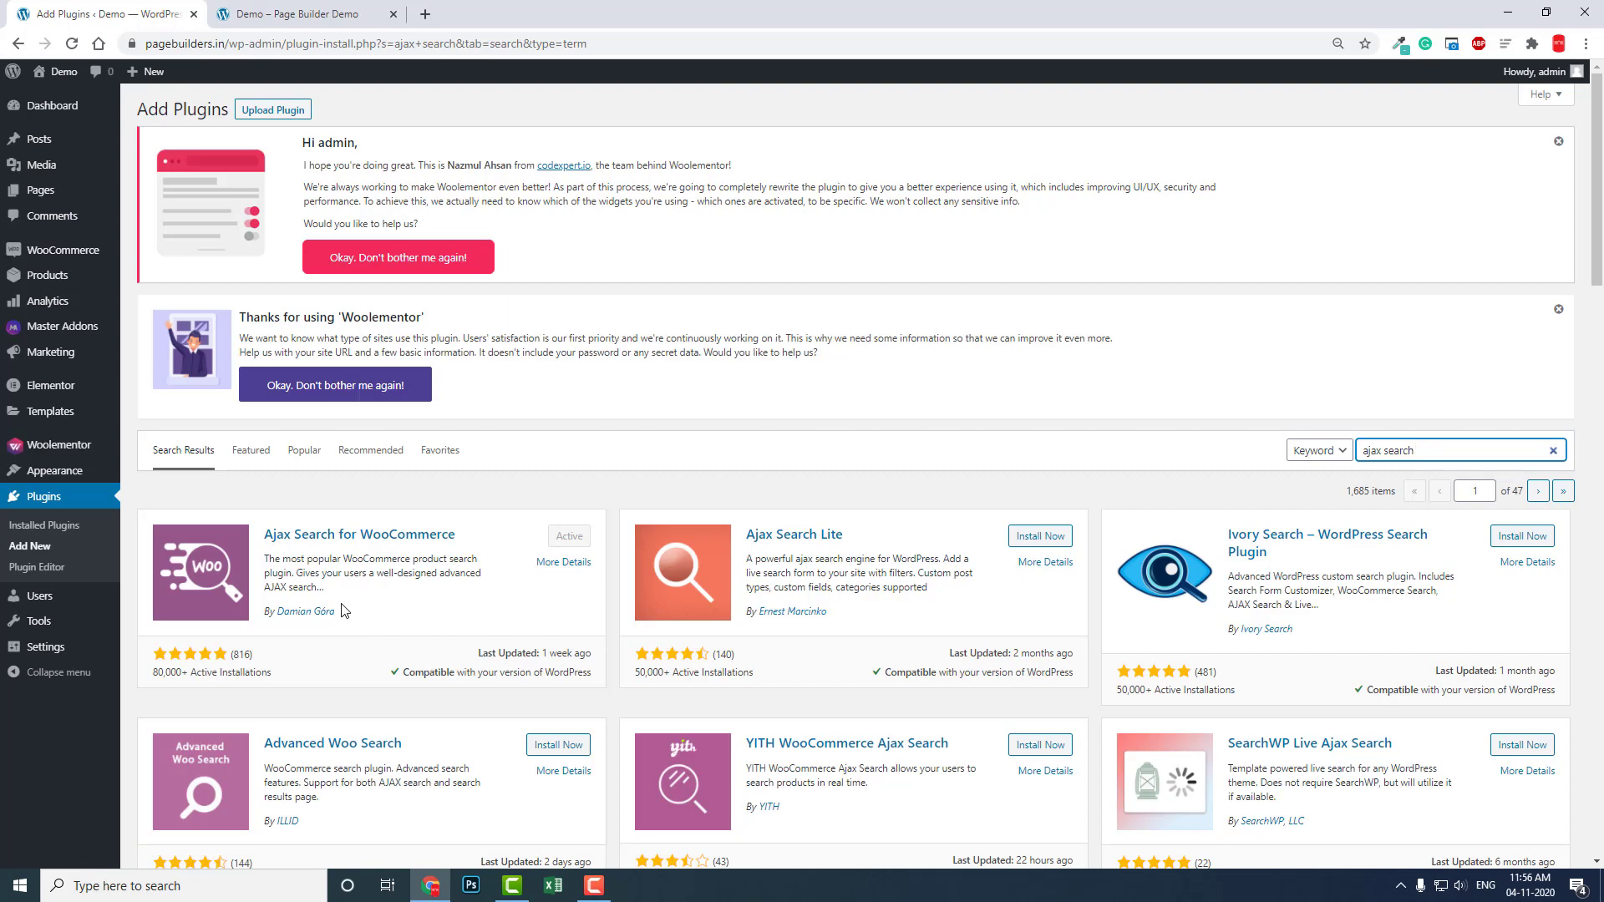
left_click(331, 13)
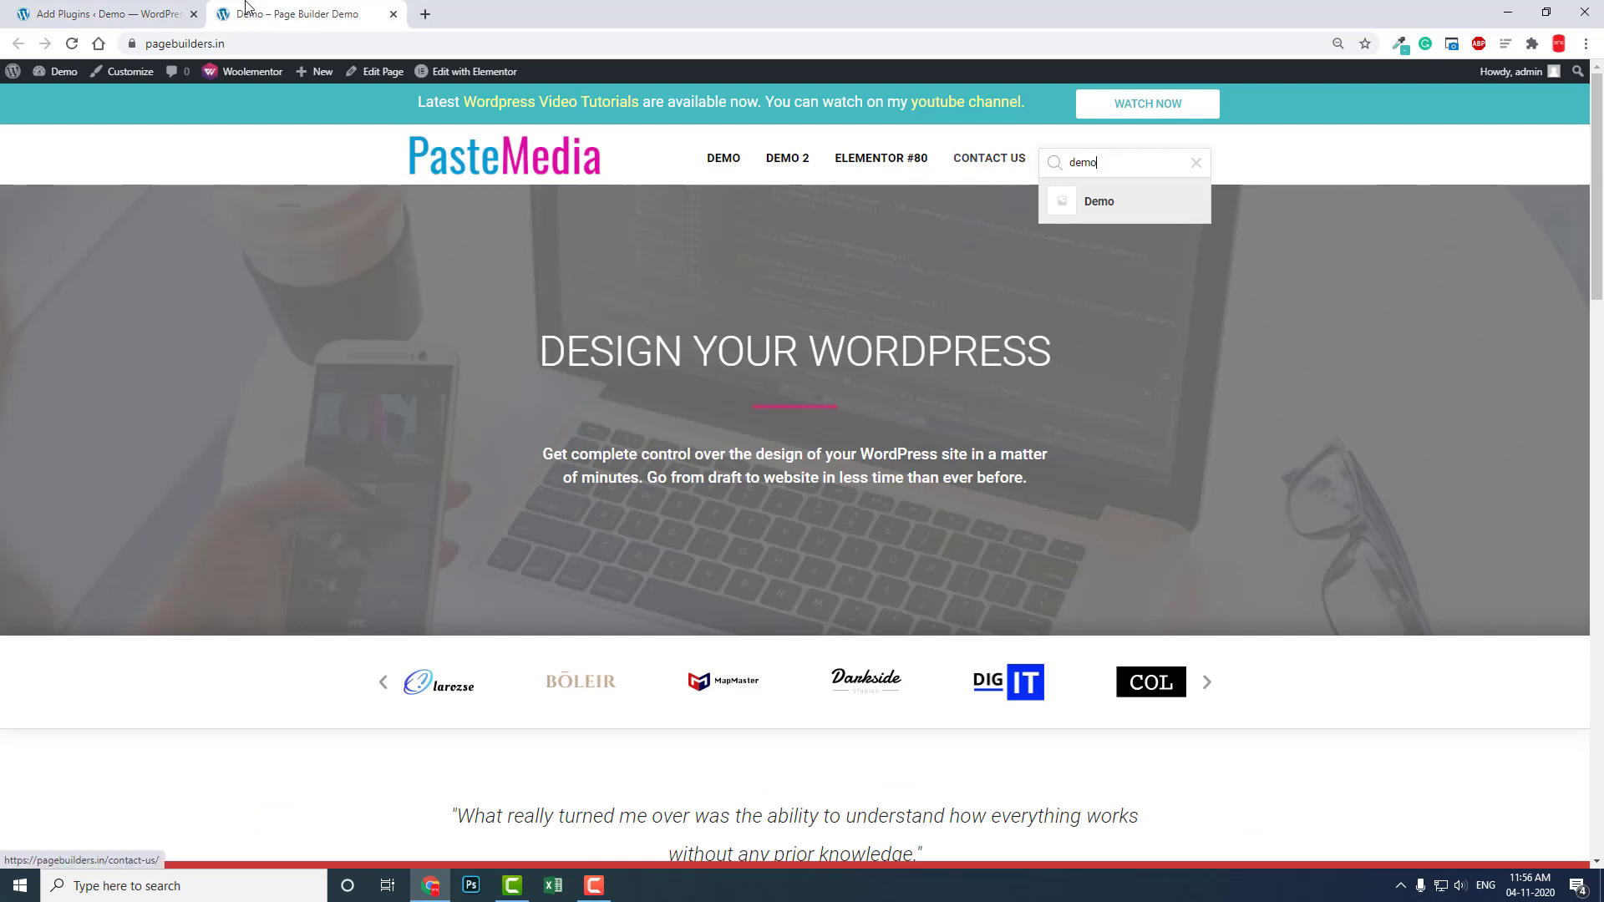
left_click(133, 14)
- Open the Menus editor and expand the AJAX Search bar items panel
mouse_move(41, 474)
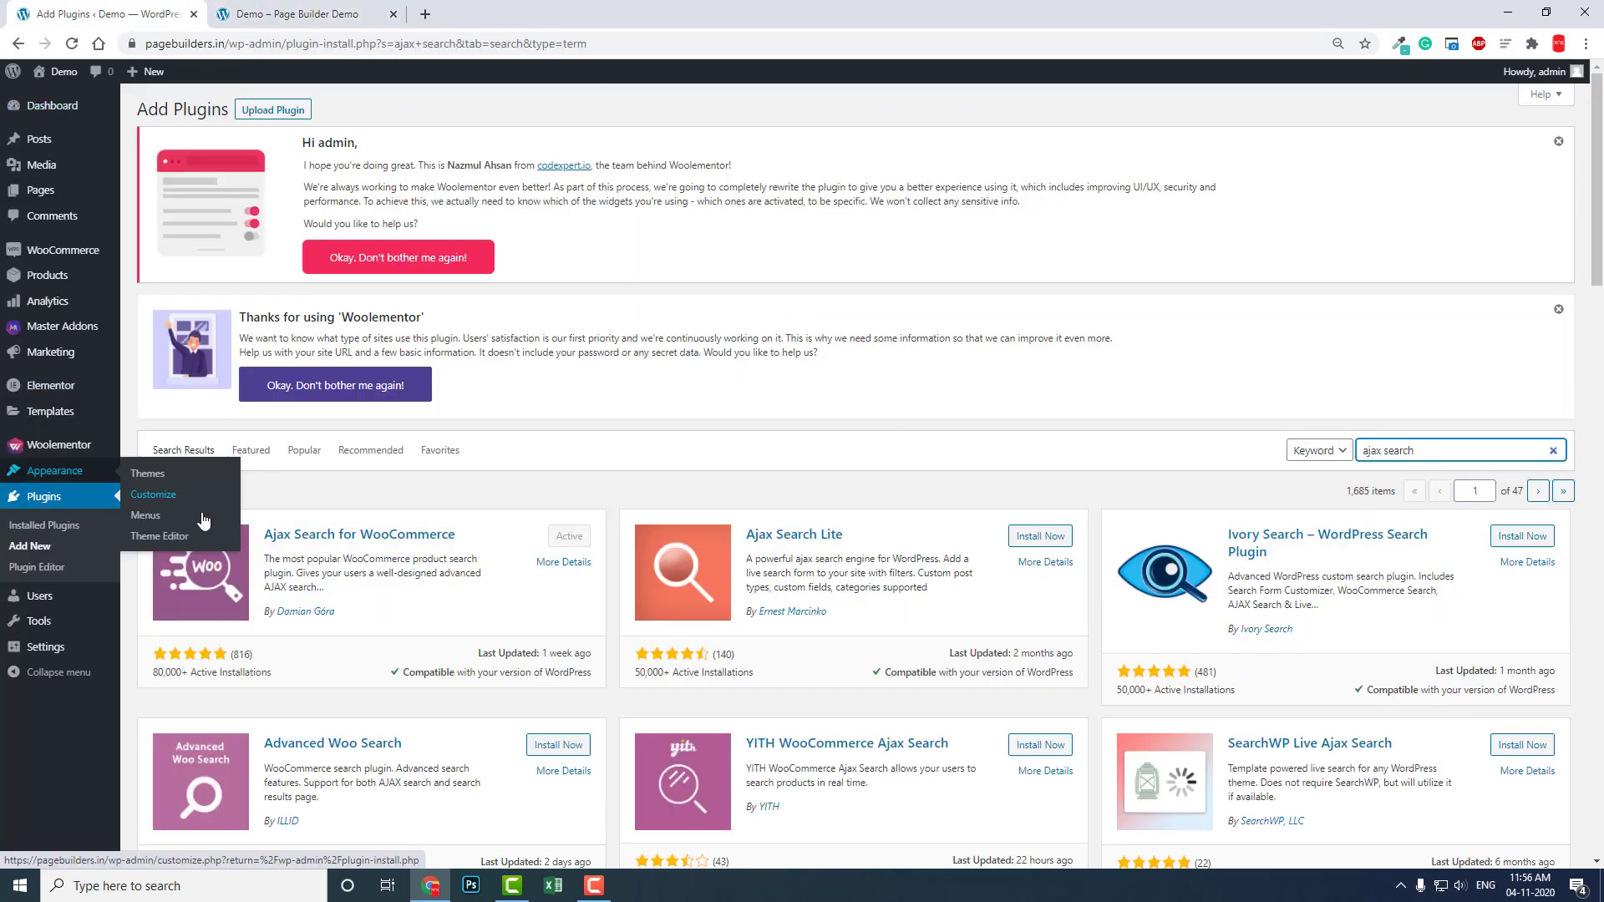
left_click(166, 517)
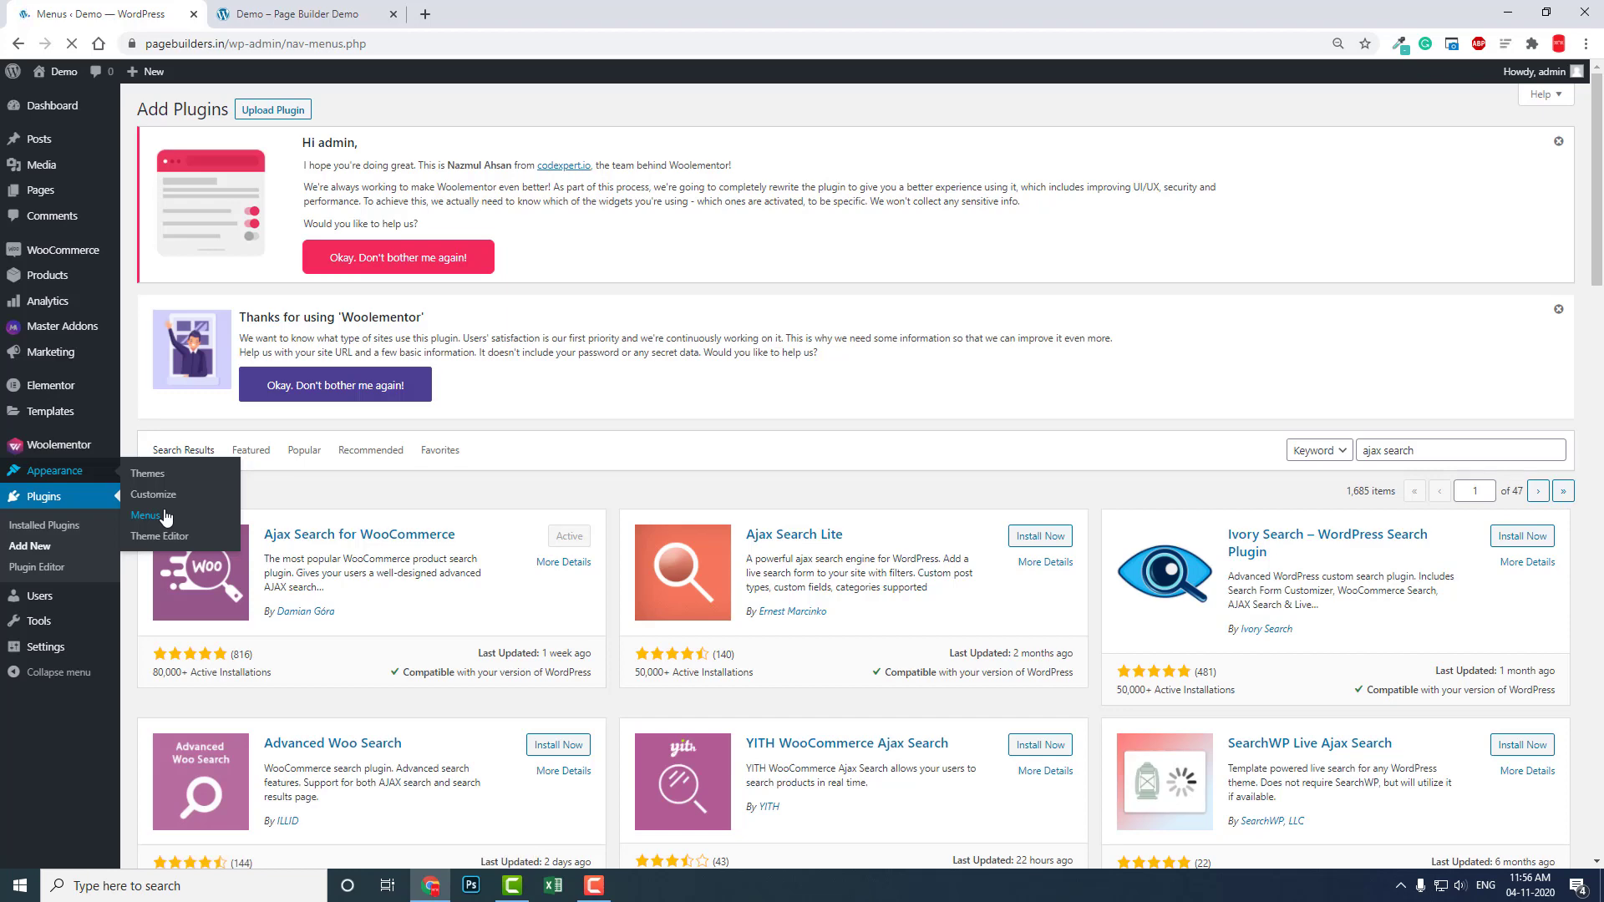
scroll(821, 553, "down", 2)
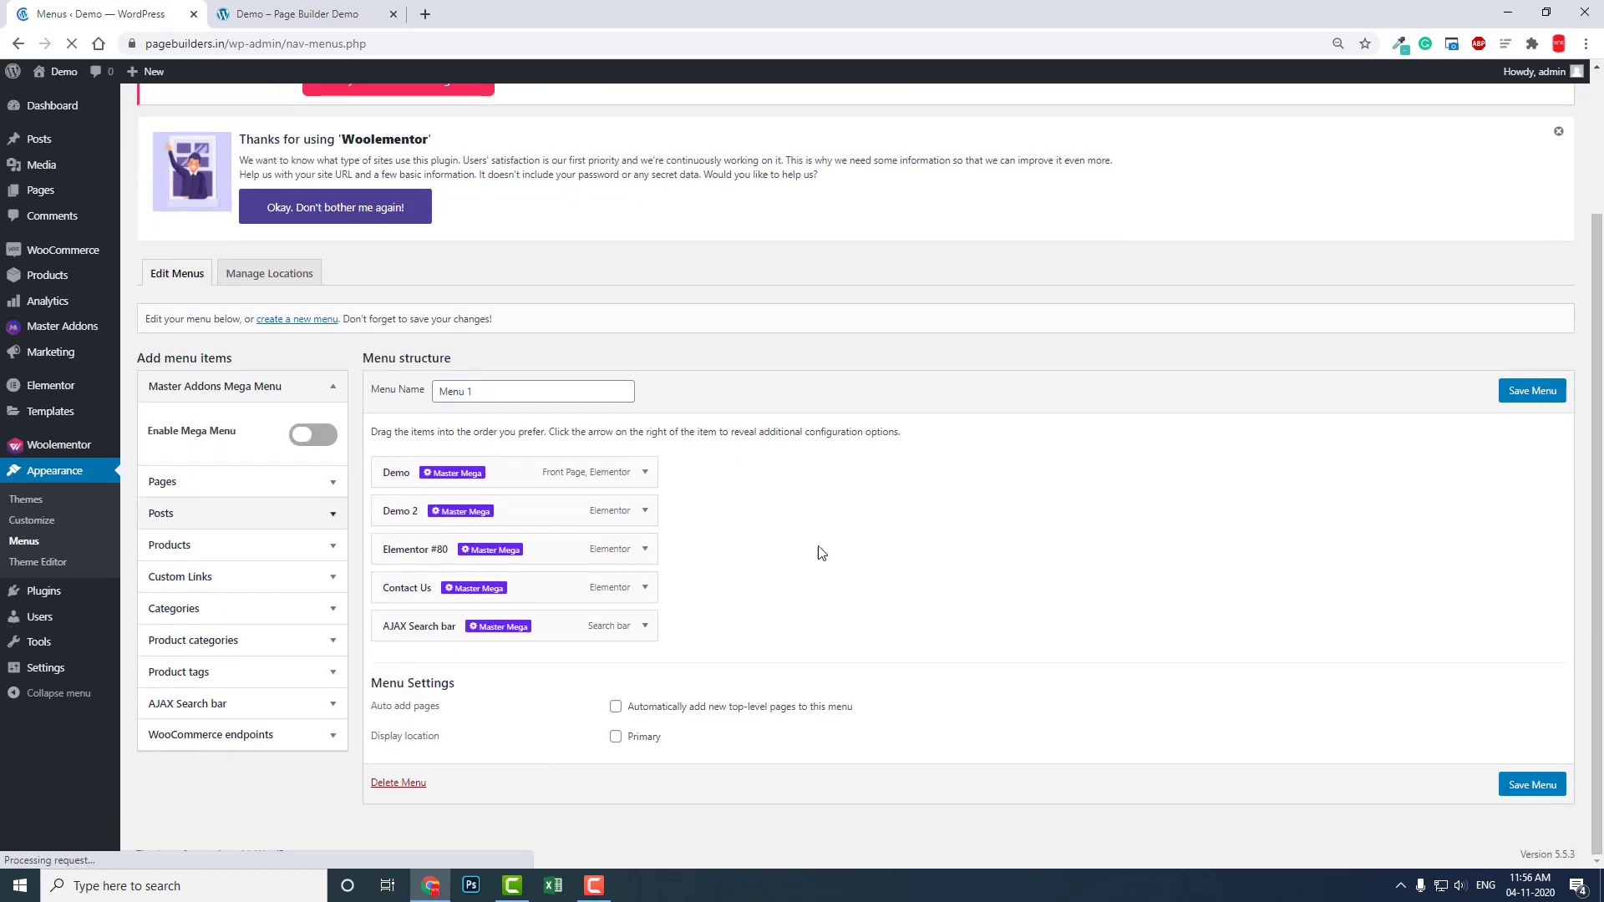
left_click(318, 708)
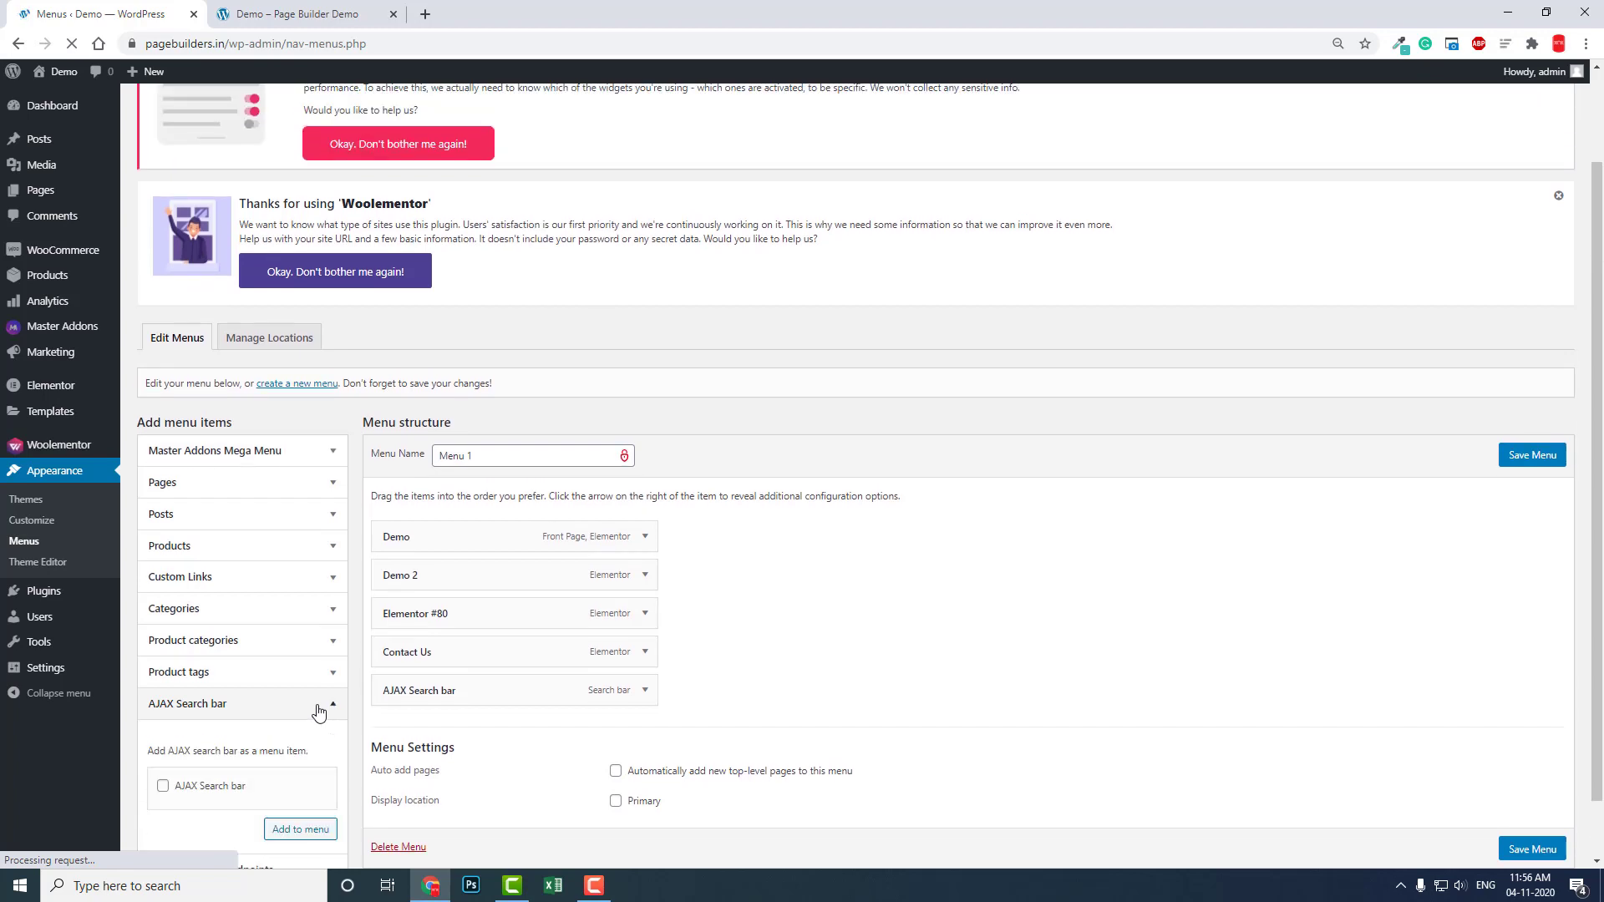
scroll(318, 712, "down", 1)
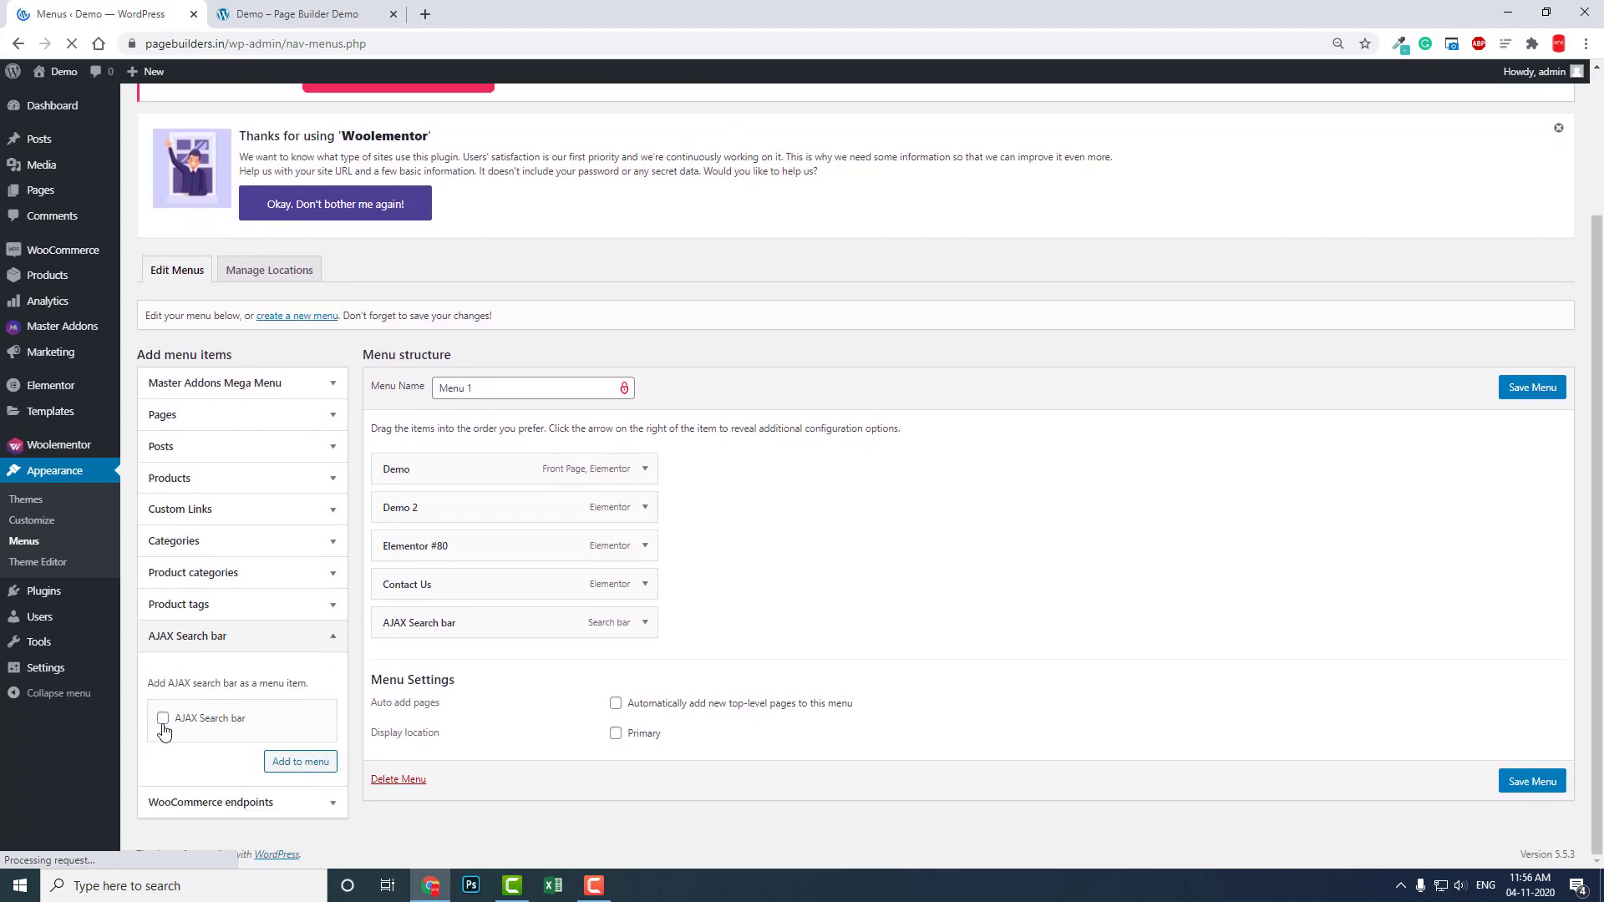
- Replace Menu 1's existing AJAX Search bar item with a newly added one after Contact Us
left_click(645, 623)
left_click(407, 807)
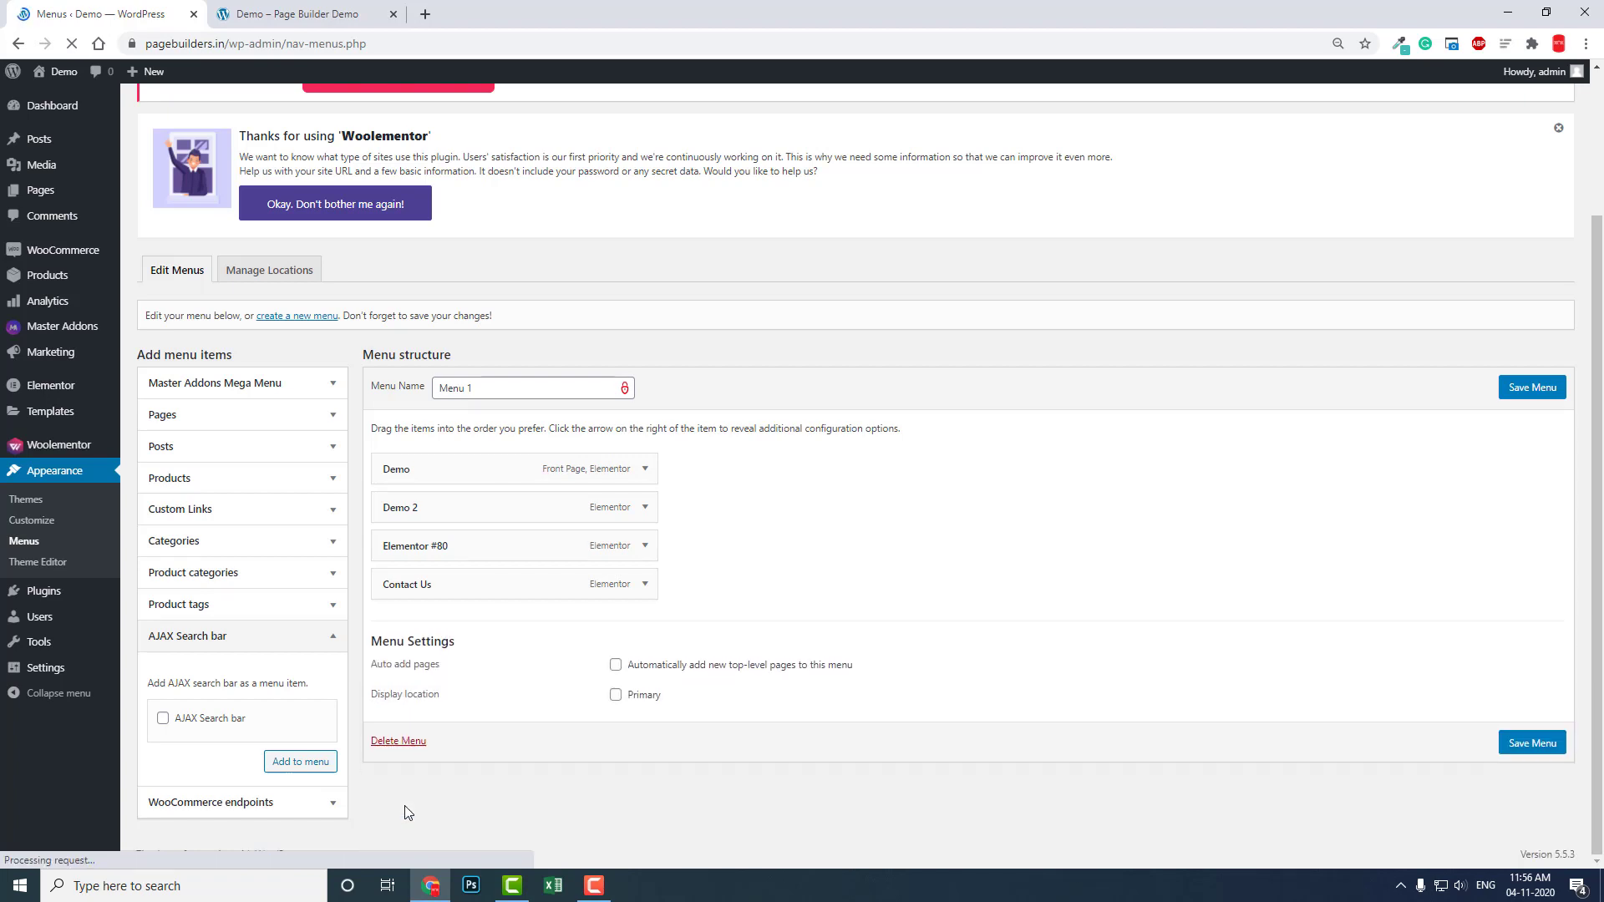
left_click(162, 718)
left_click(300, 762)
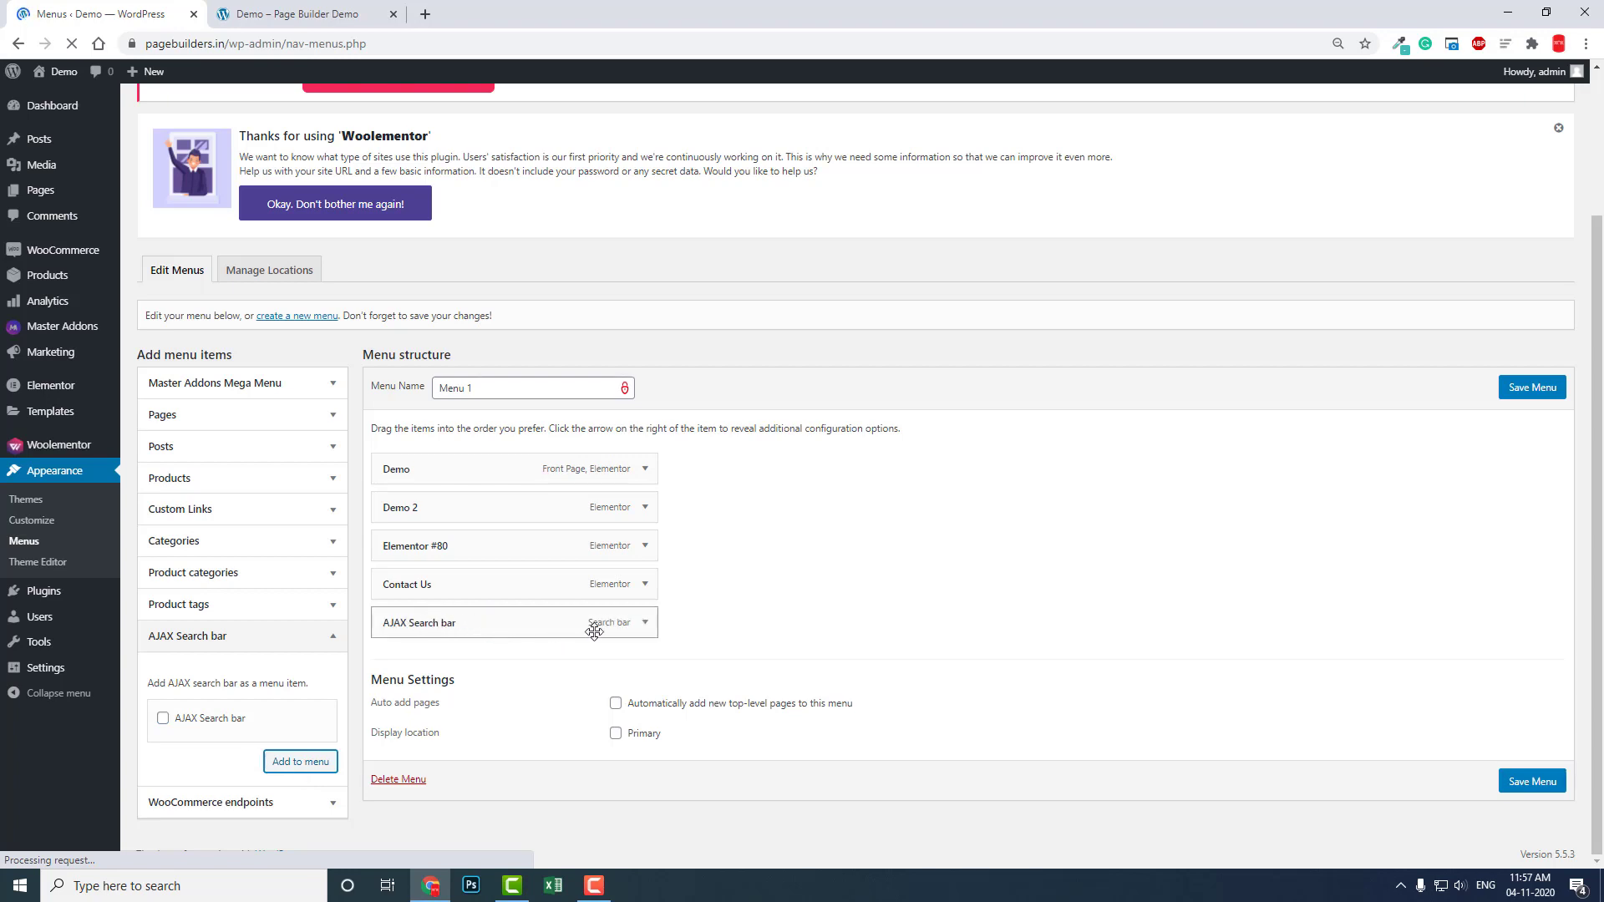
- Set the AJAX Search bar menu item's layout to Search icon and save Menu 1
left_click(645, 622)
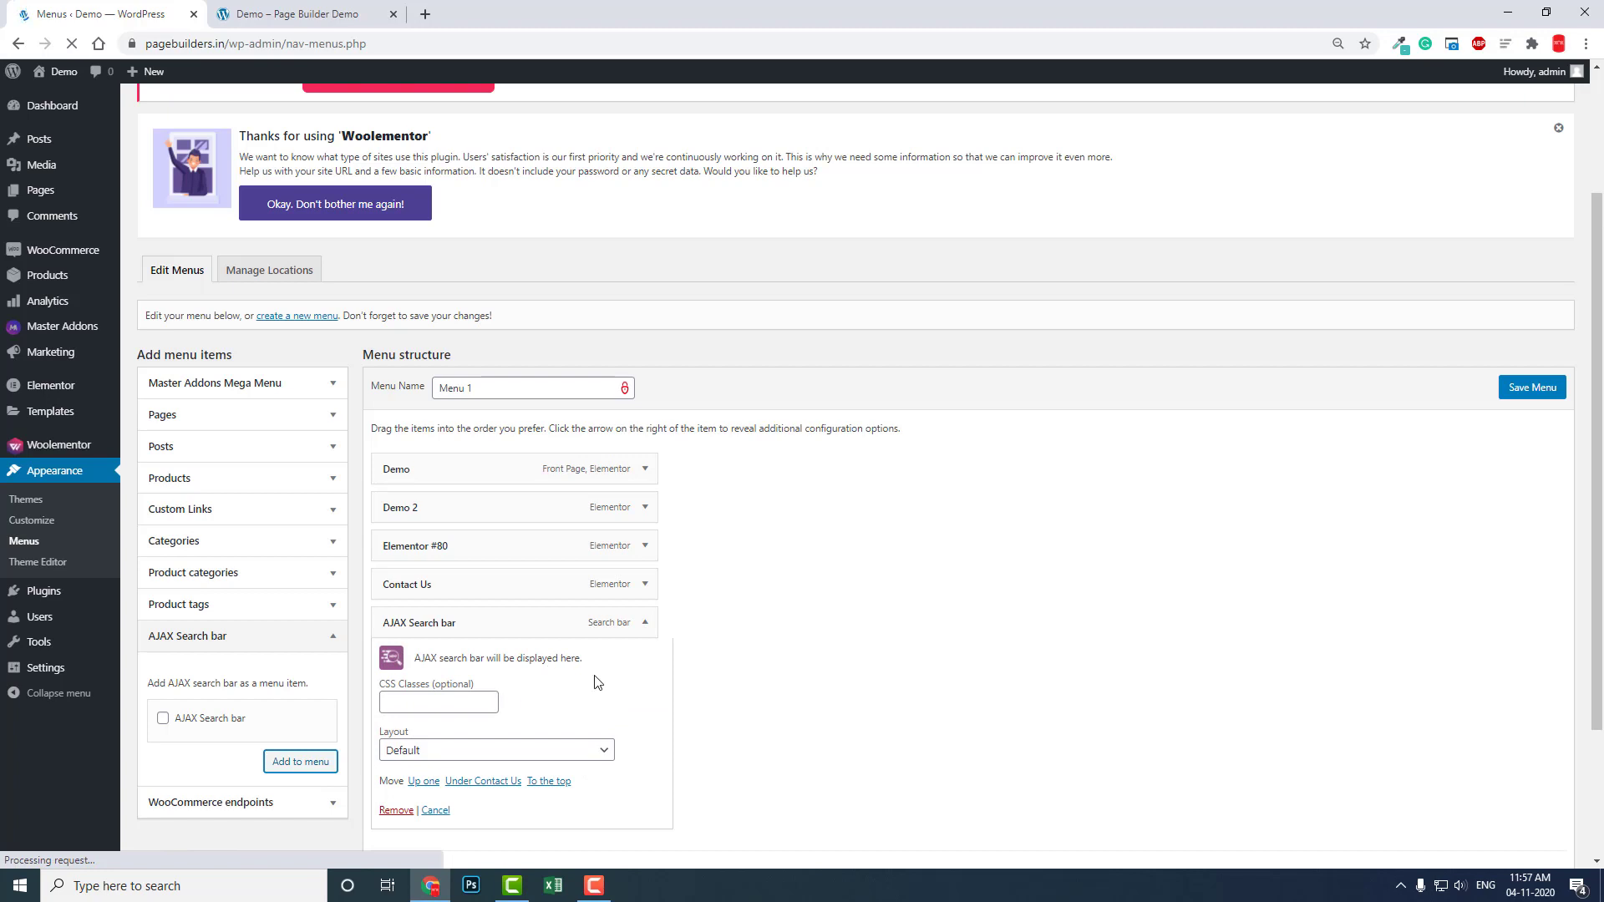
scroll(597, 683, "down", 1)
left_click(595, 673)
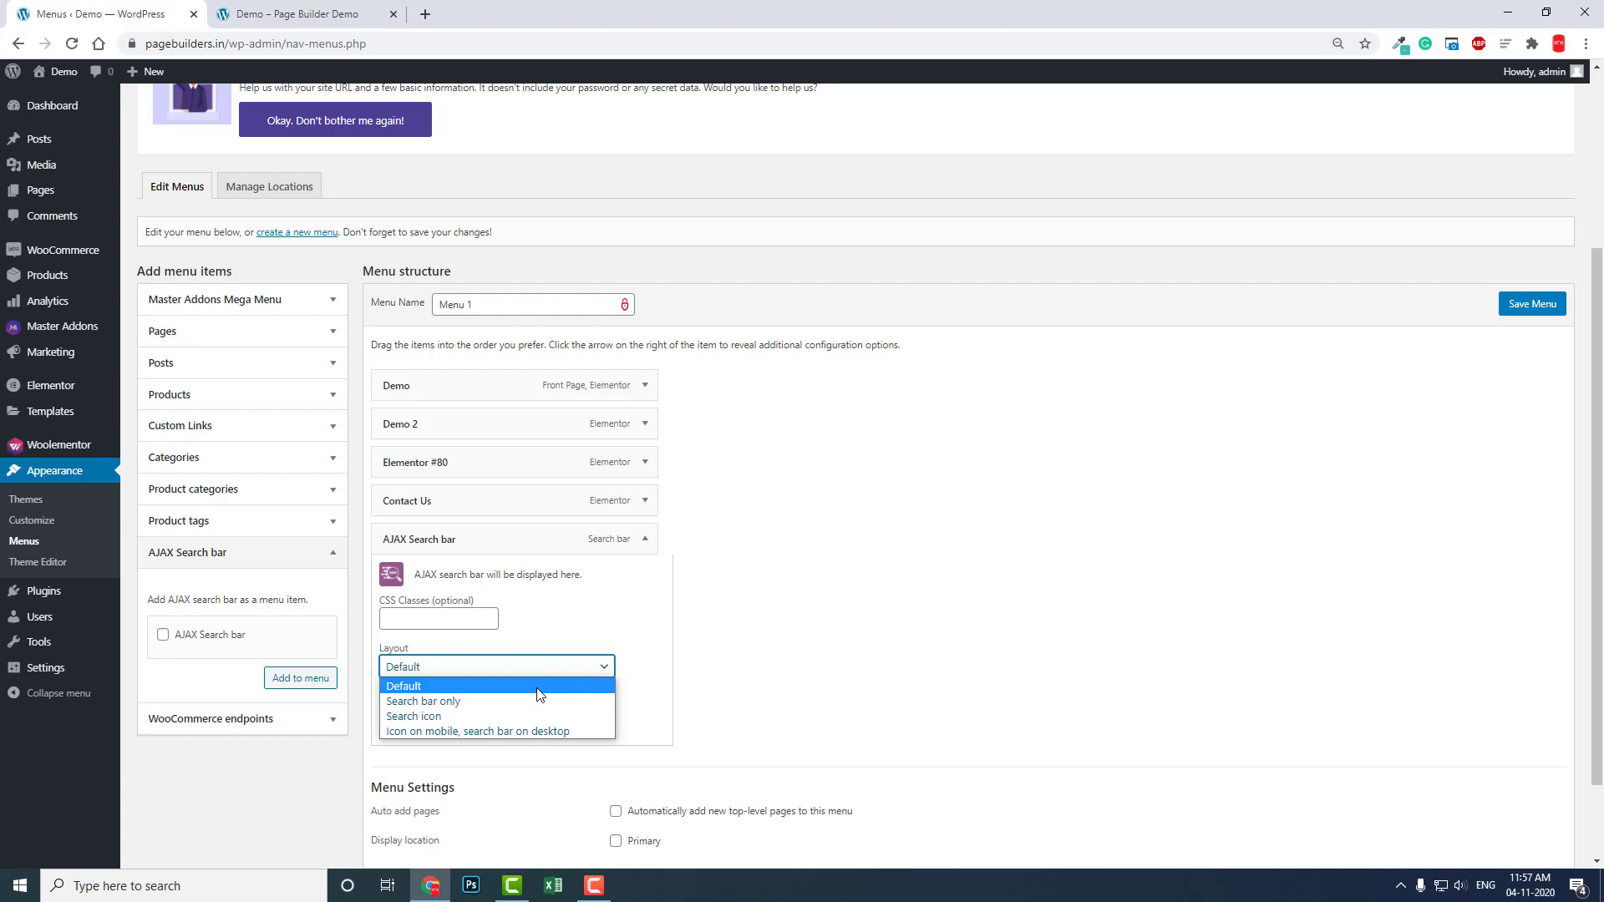
left_click(565, 720)
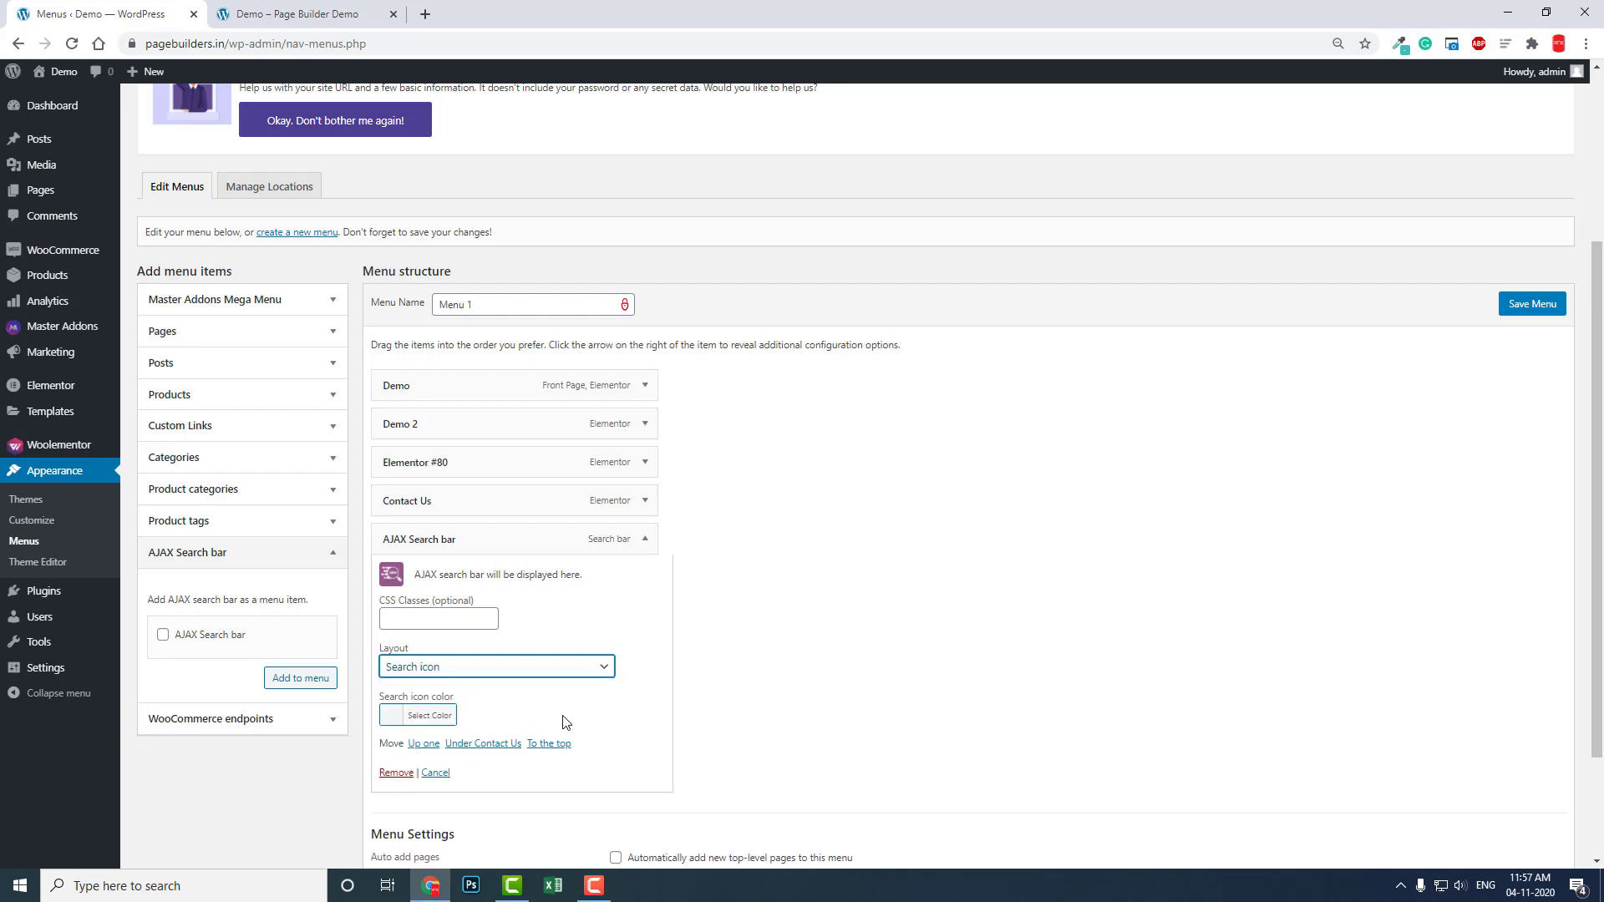
scroll(830, 524, "down", 2)
left_click(1534, 786)
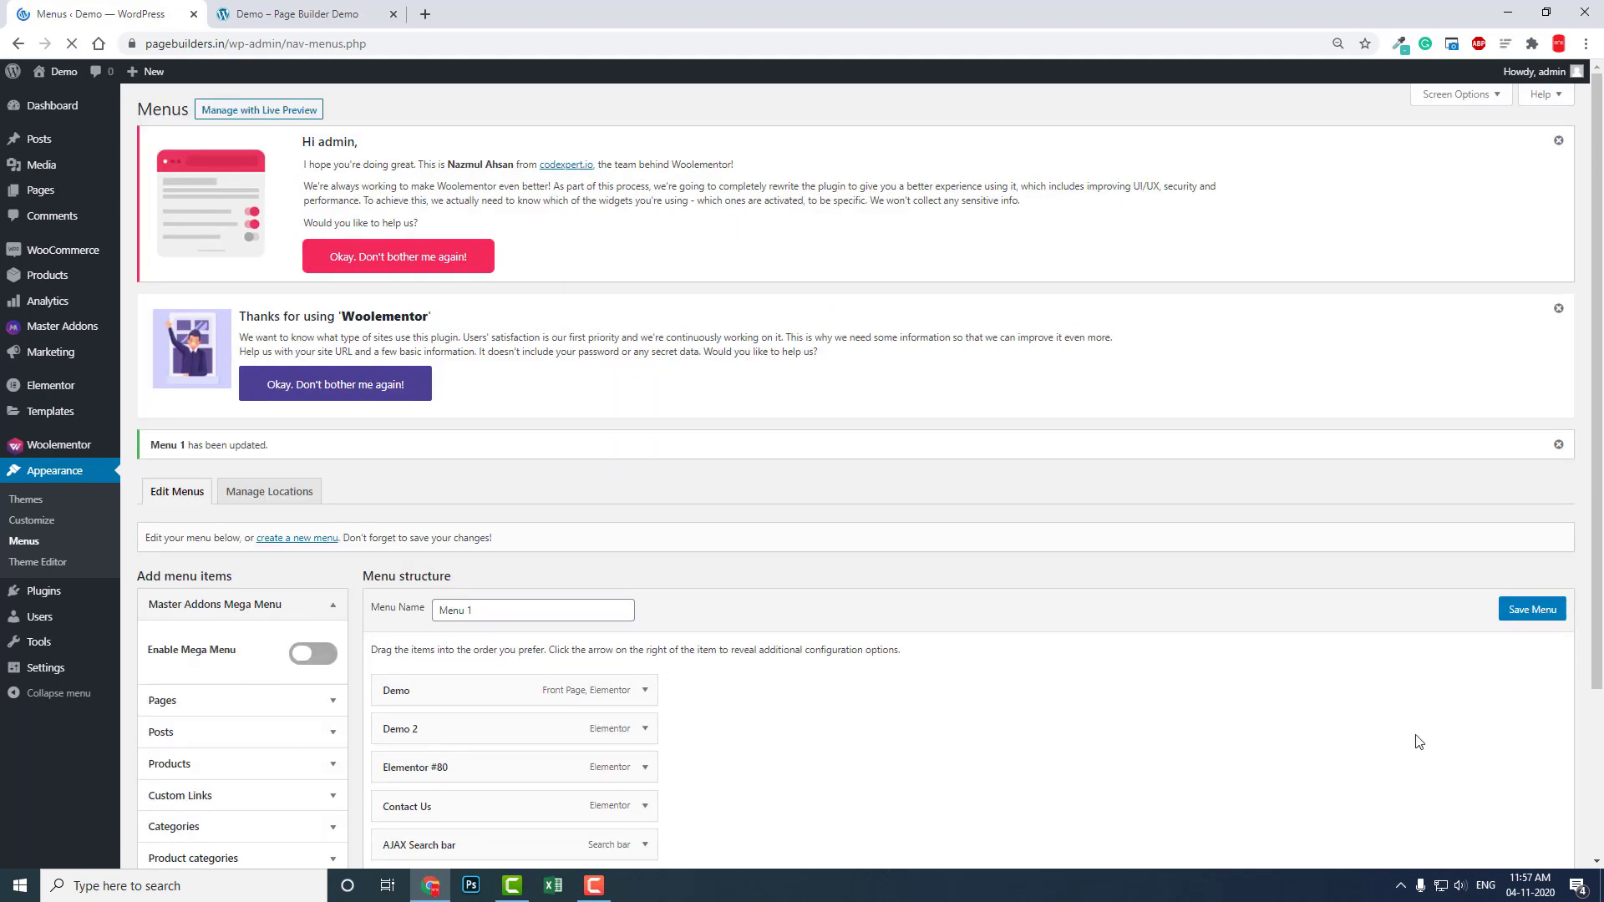
- Reload the live site and test the header search icon's product search field
left_click(326, 15)
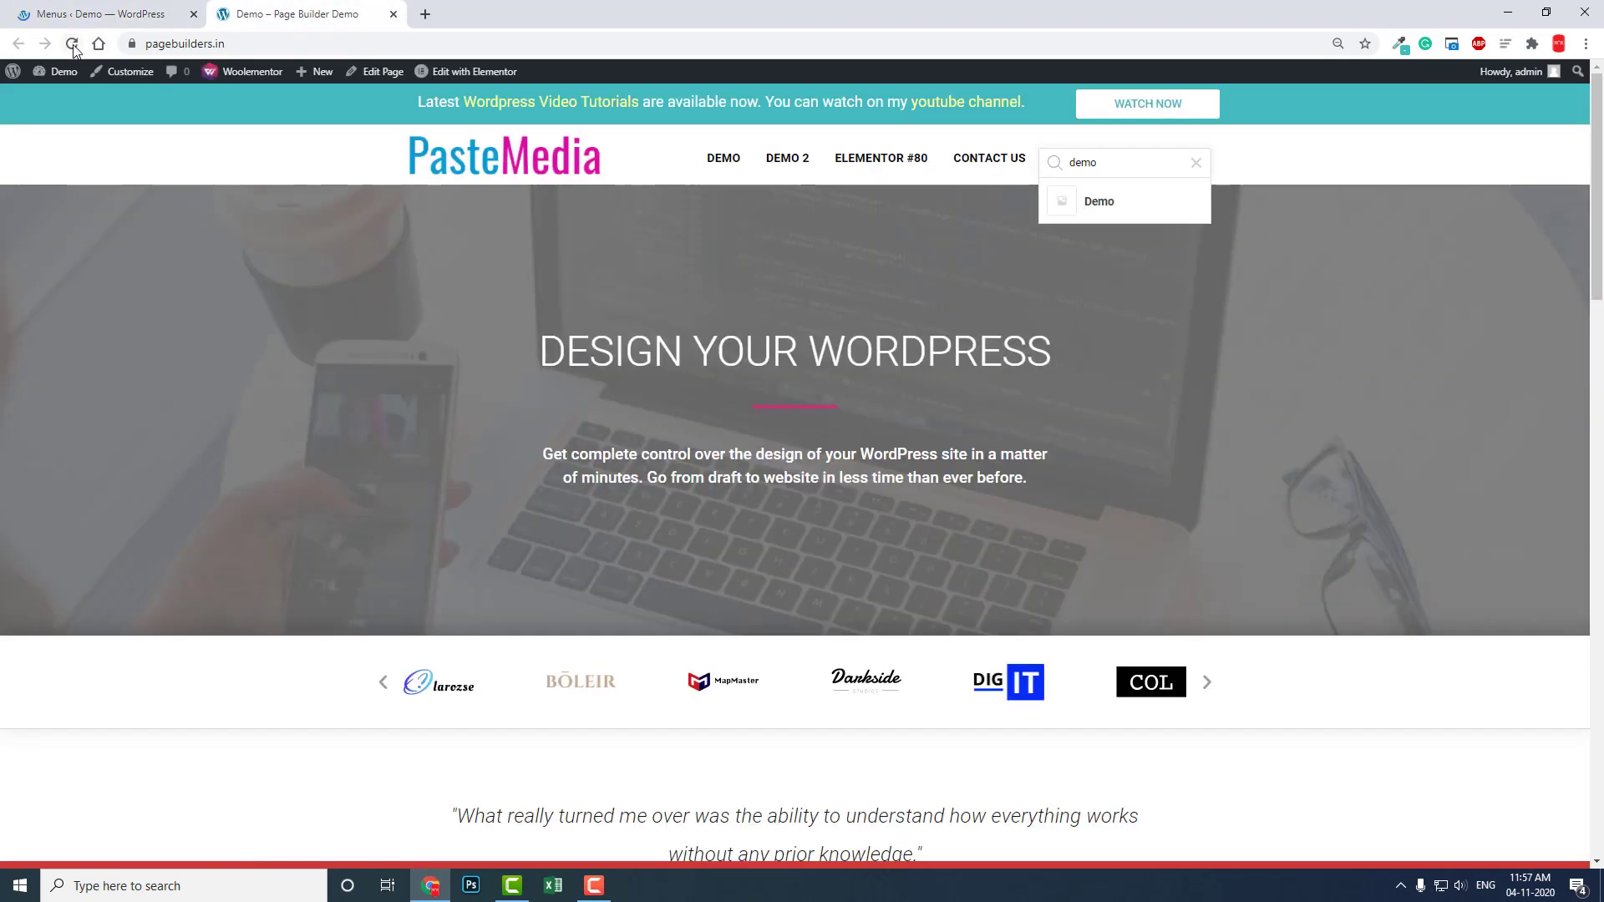
left_click(72, 43)
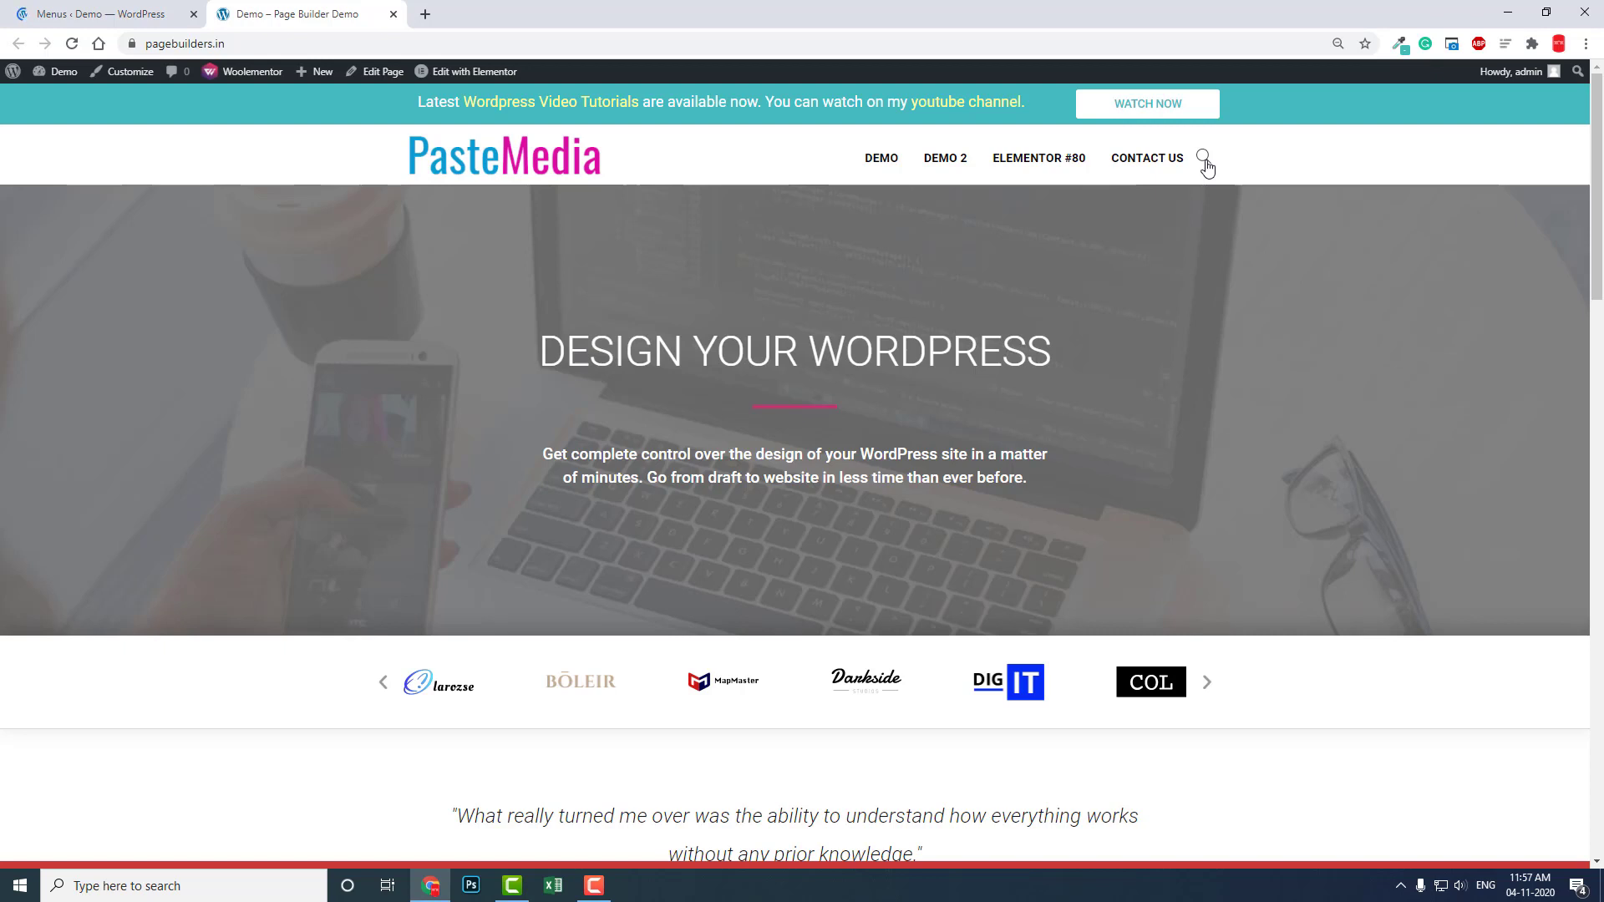
left_click(1204, 161)
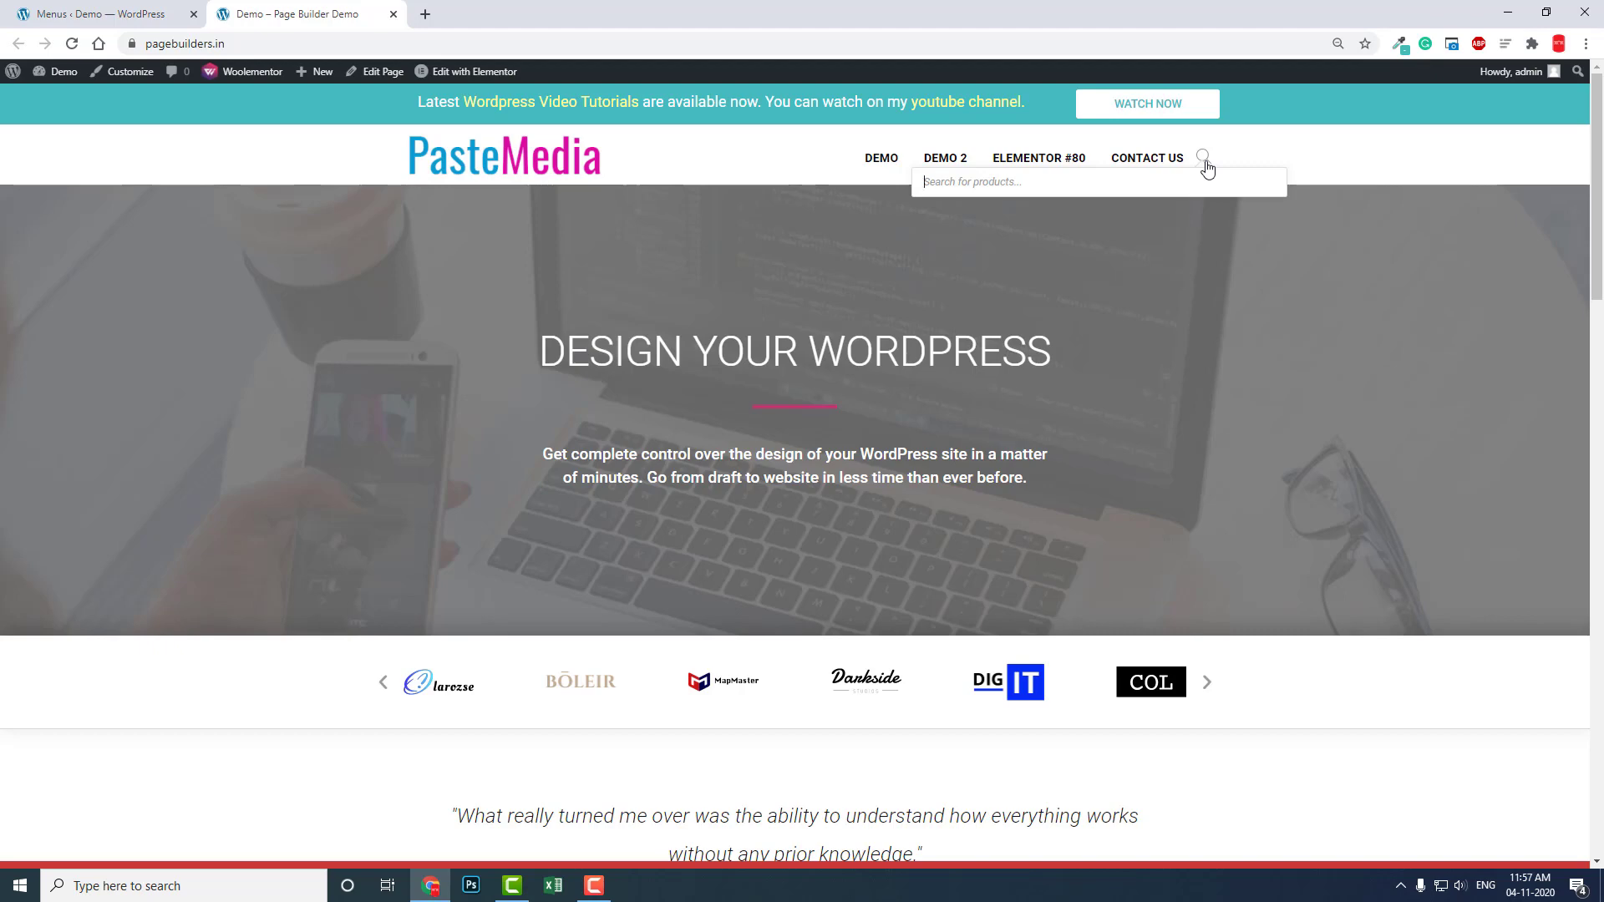
left_click(96, 15)
scroll(622, 429, "down", 3)
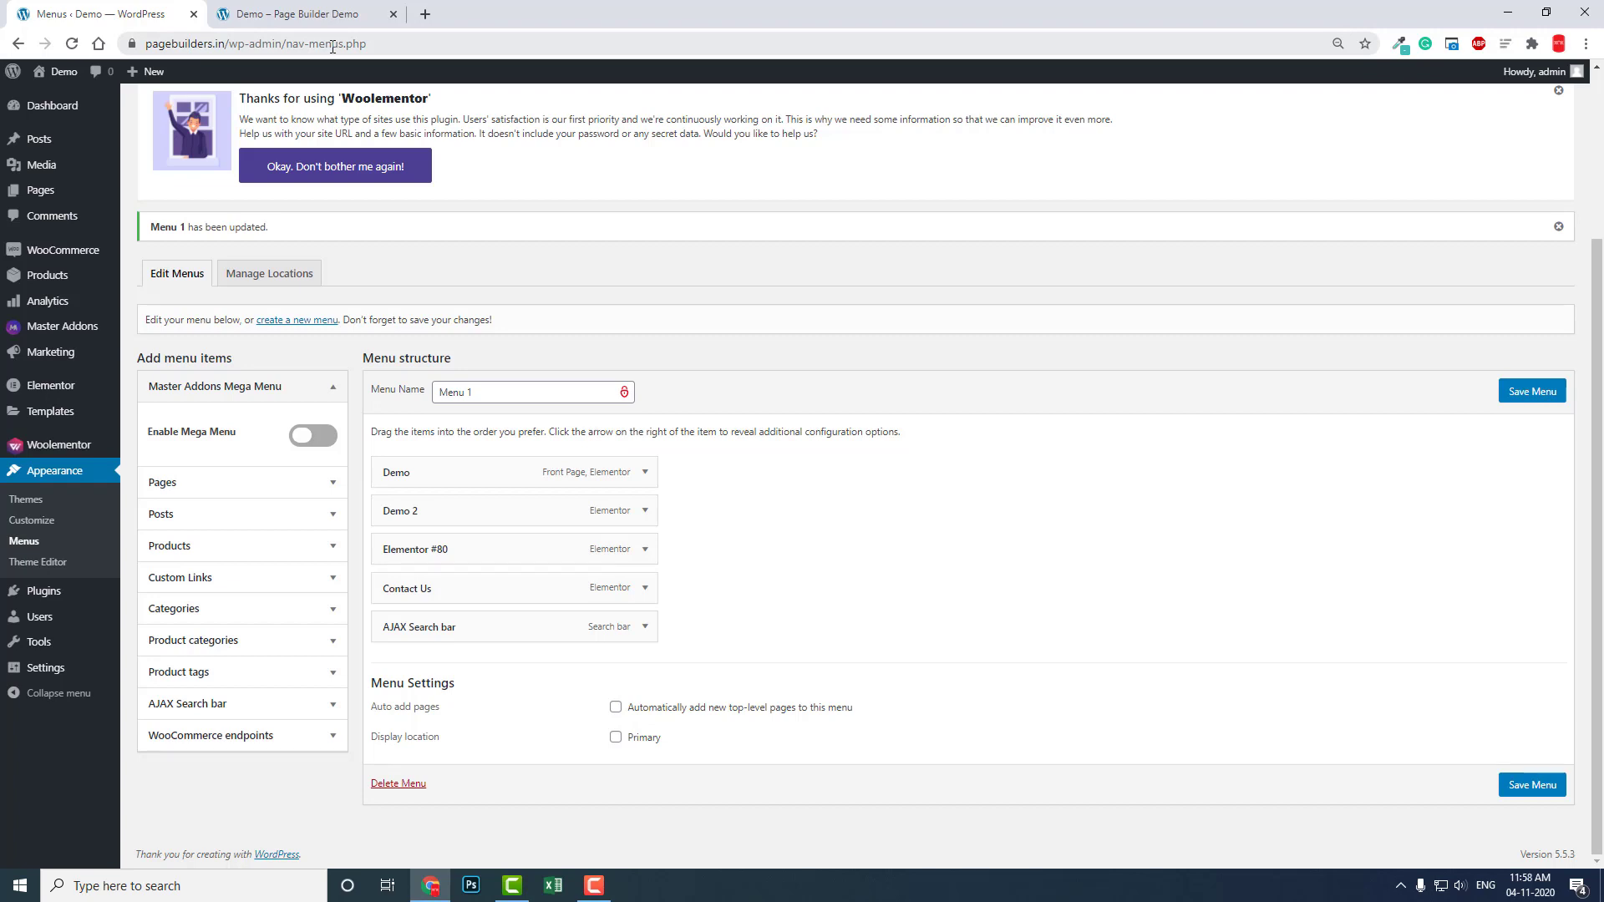
mouse_move(77, 626)
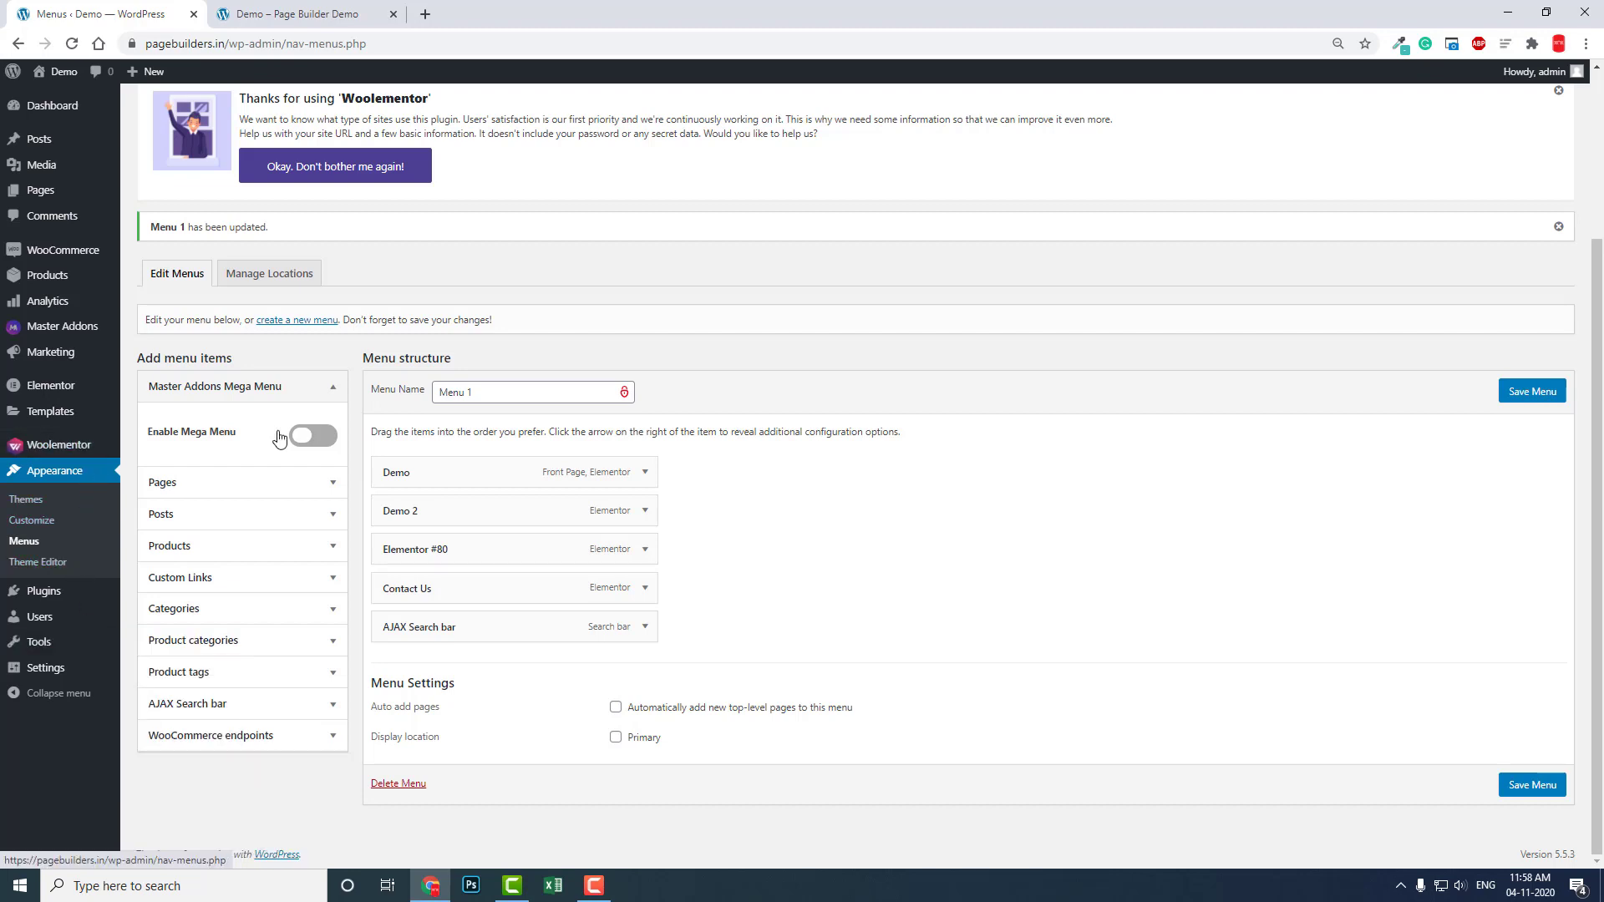
- Open the site's Header template in Elementor from the live site's admin bar
left_click(282, 17)
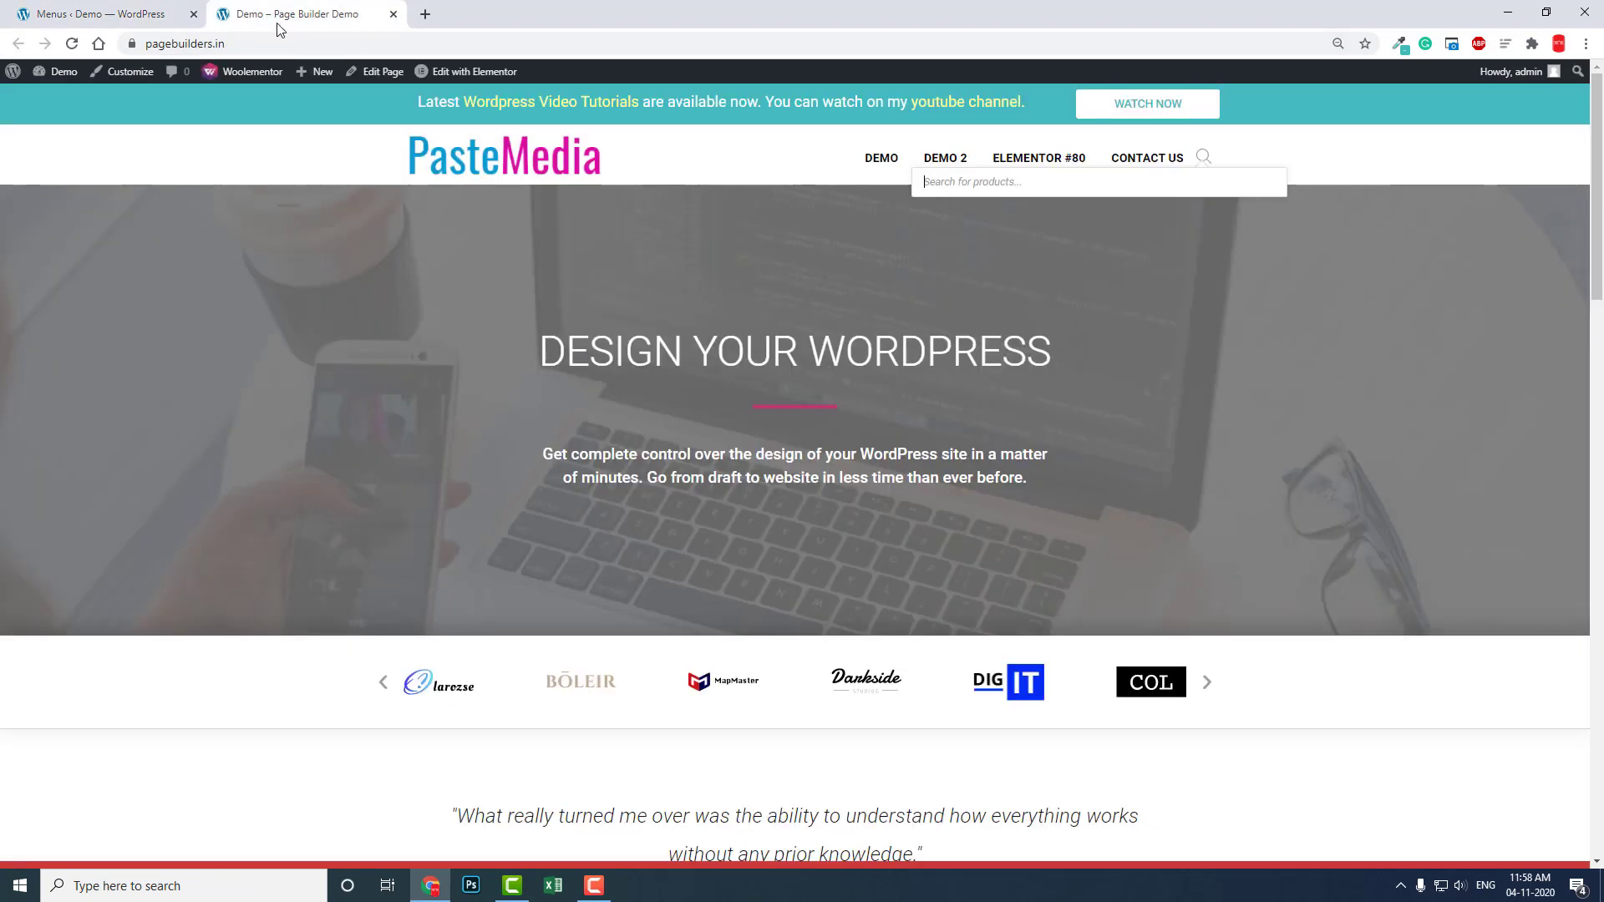
mouse_move(471, 71)
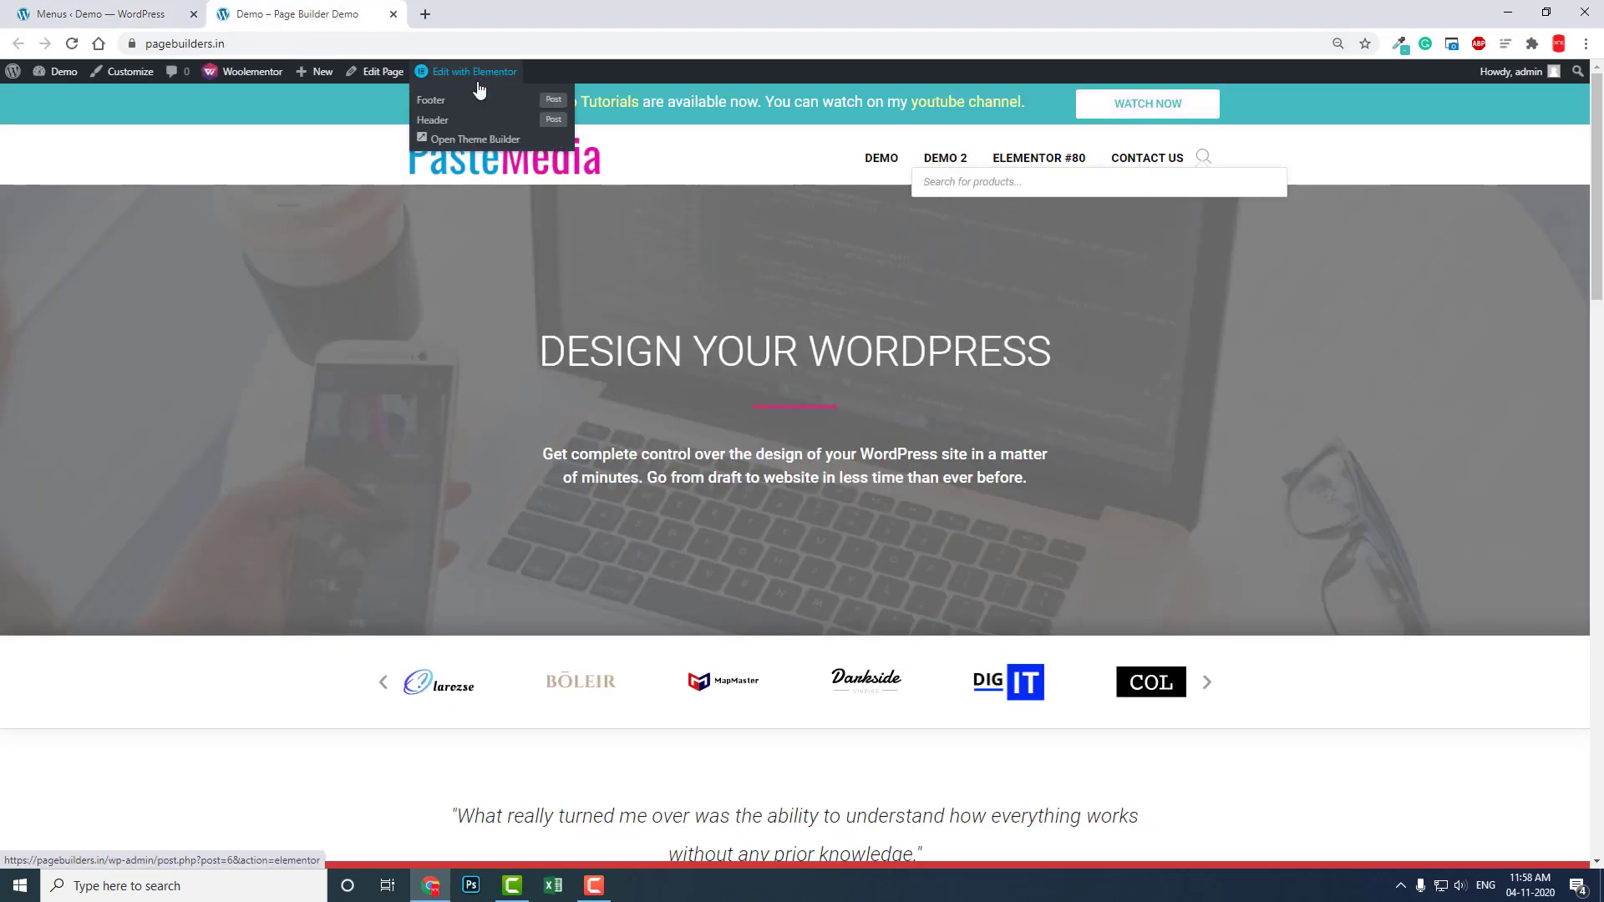
left_click(463, 119)
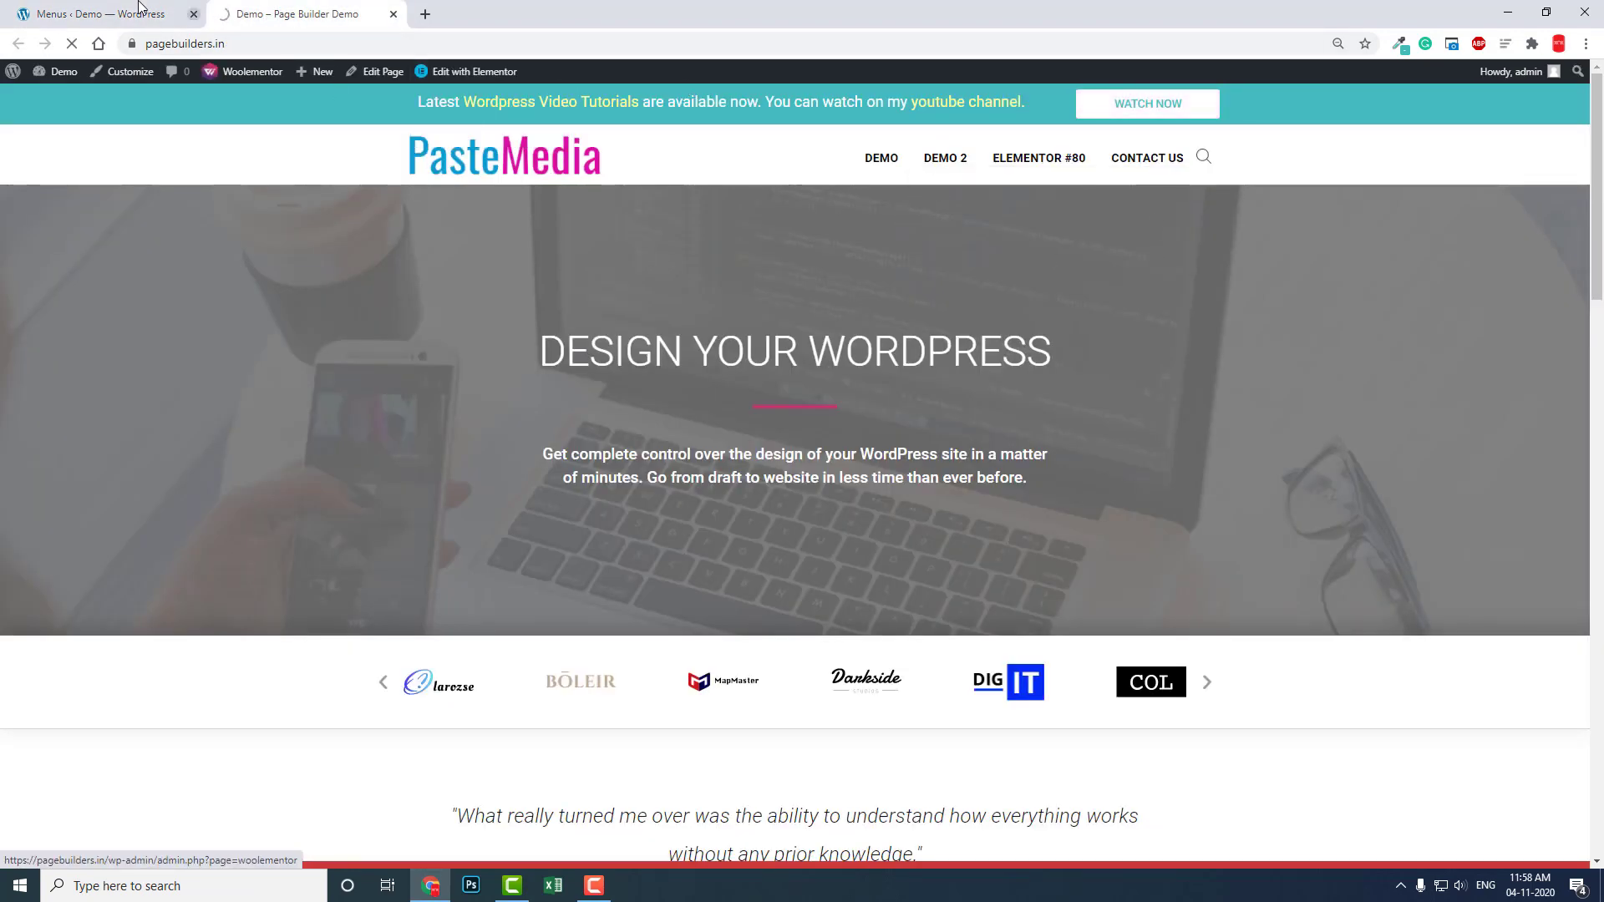
left_click(140, 11)
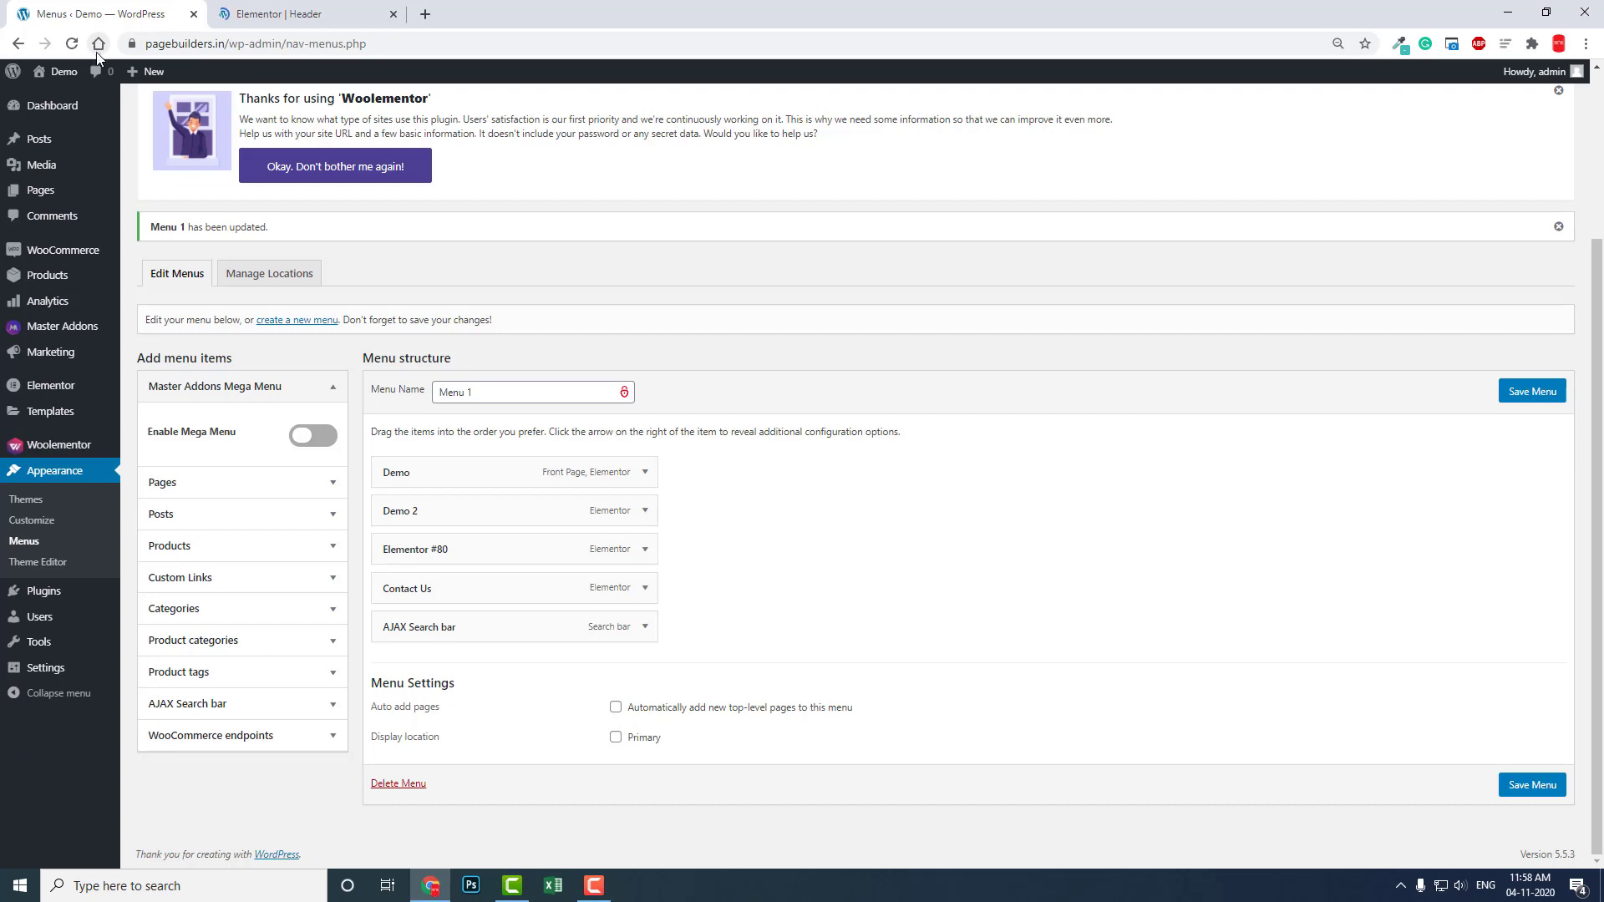
- Filter the Elementor Header editor's widget list with 'sear' to show the AJAX Search bar widget
left_click(235, 17)
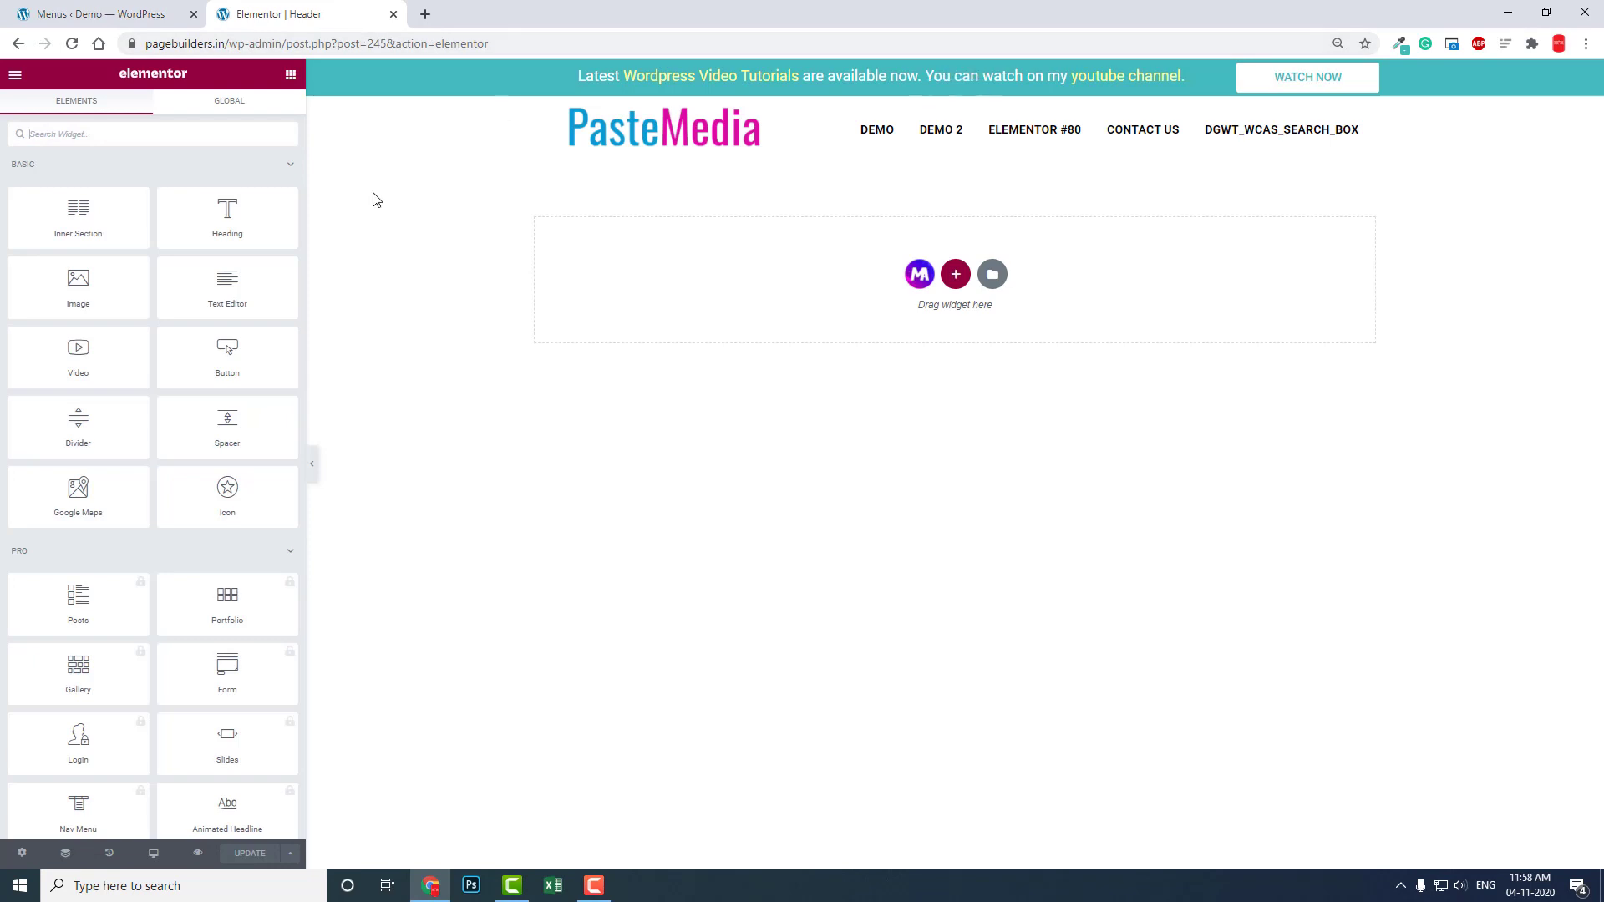
left_click(209, 137)
type("sear")
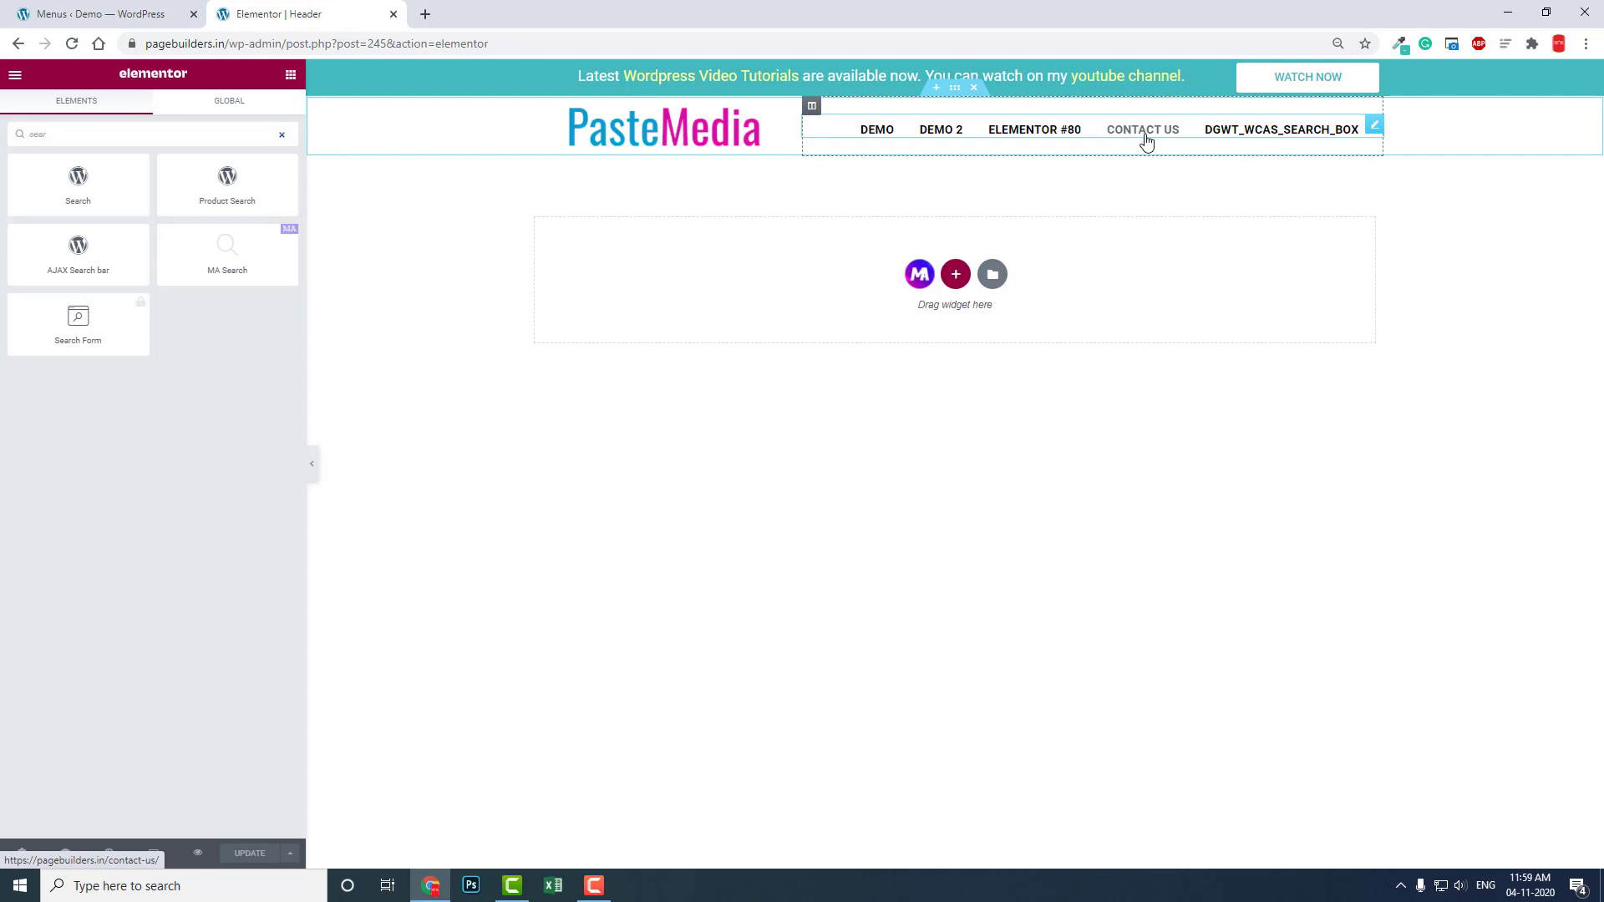
- Place an AJAX Search bar widget below the header menu with its layout set to Search icon
left_click_drag(126, 258, 1107, 154)
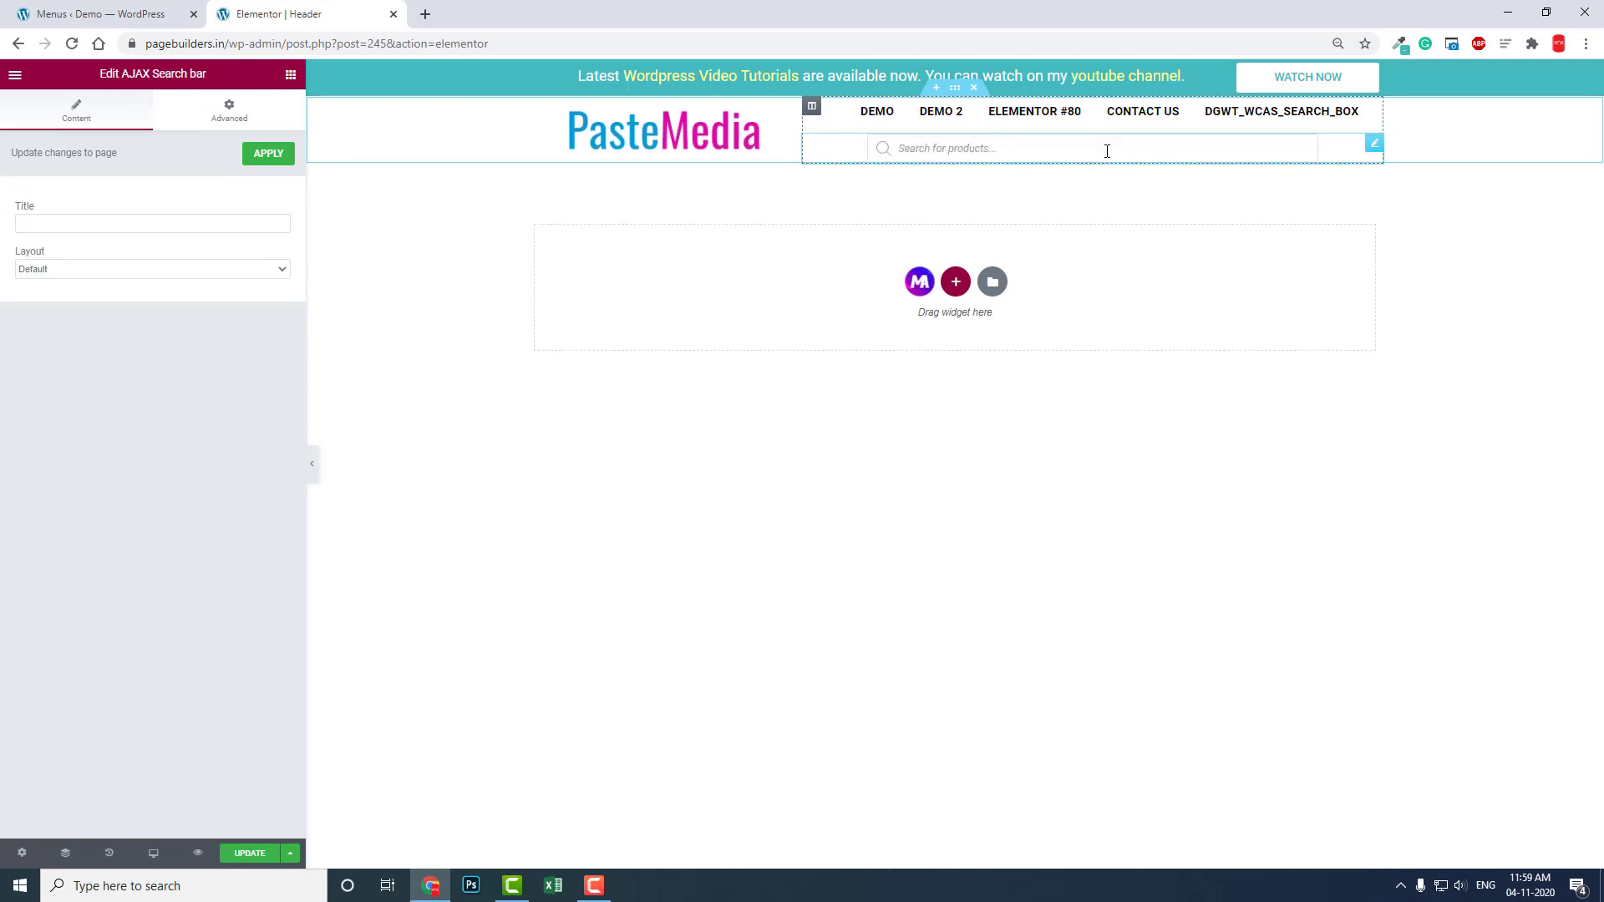
left_click(124, 271)
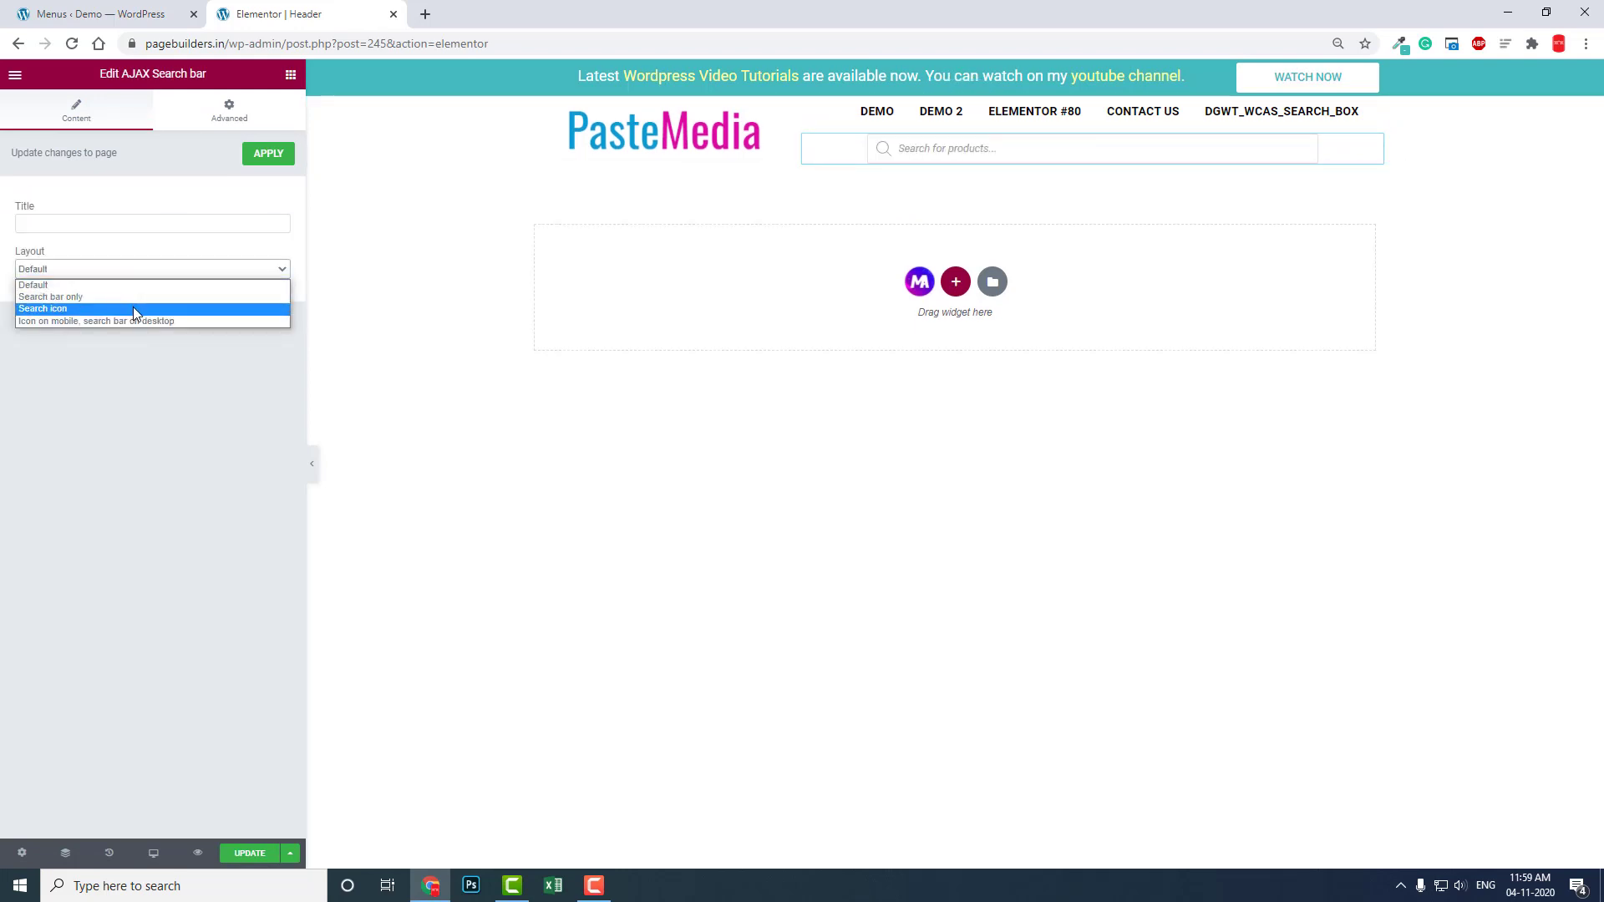
left_click(133, 309)
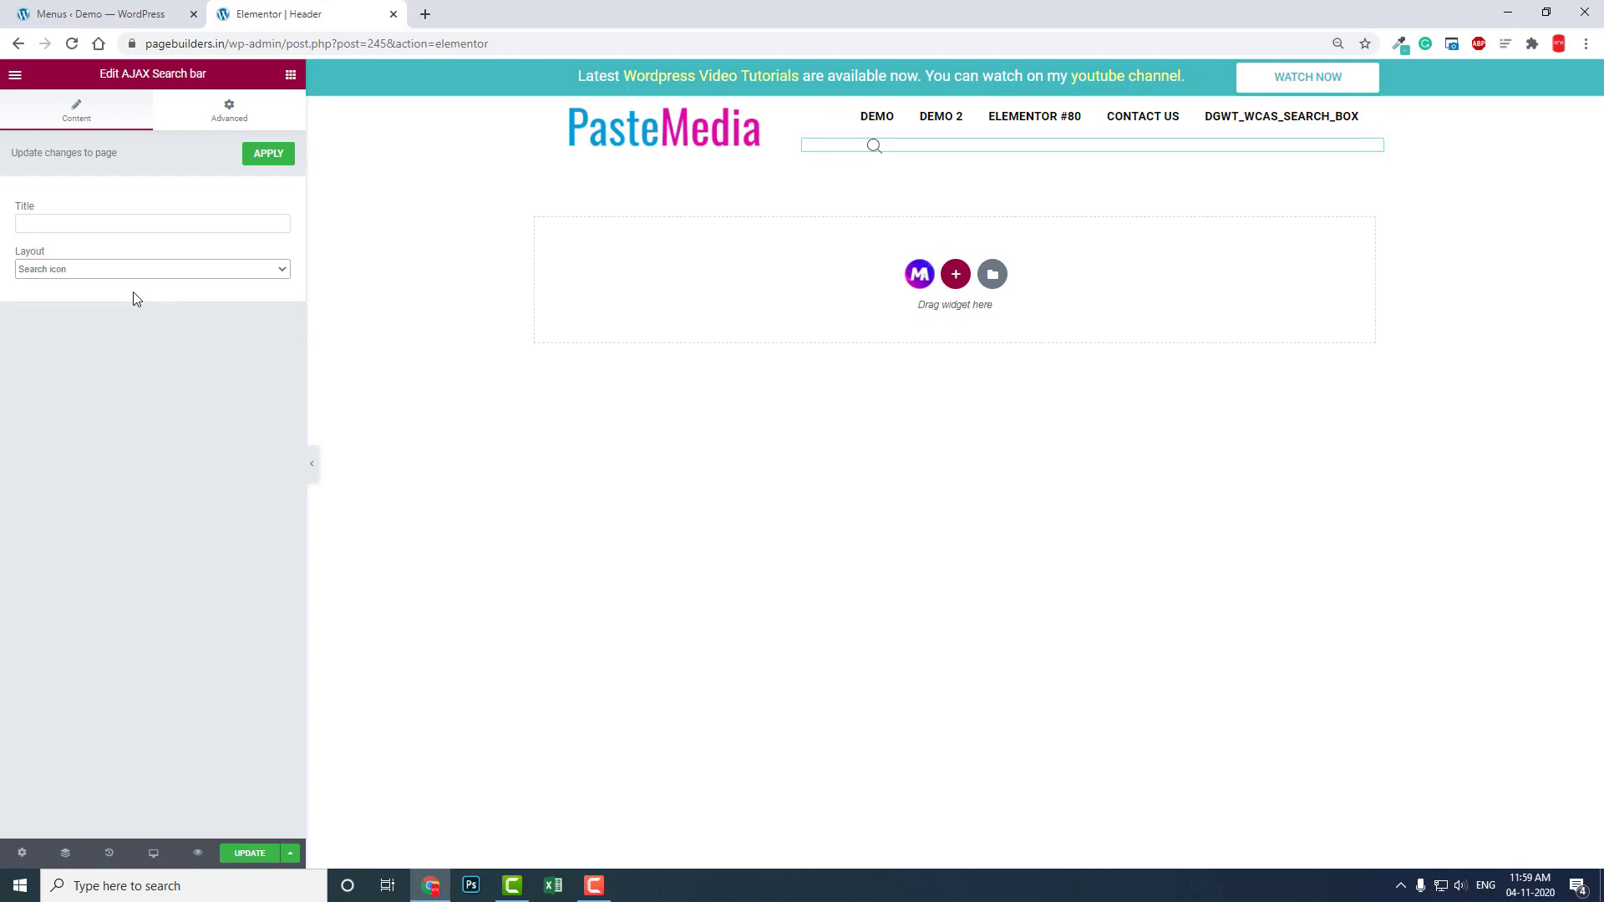